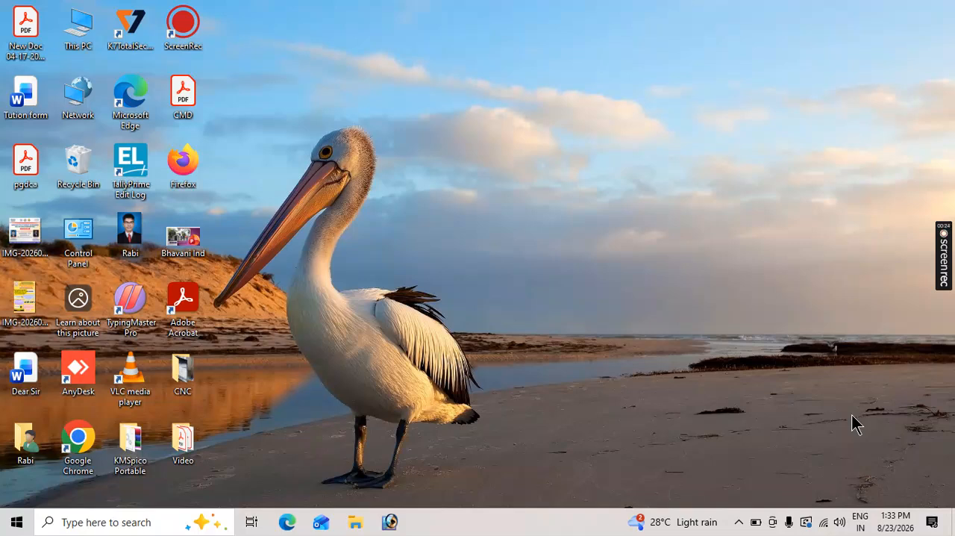
Launch Word and create a new blank document.
{"action": "key", "text": "super+r"}
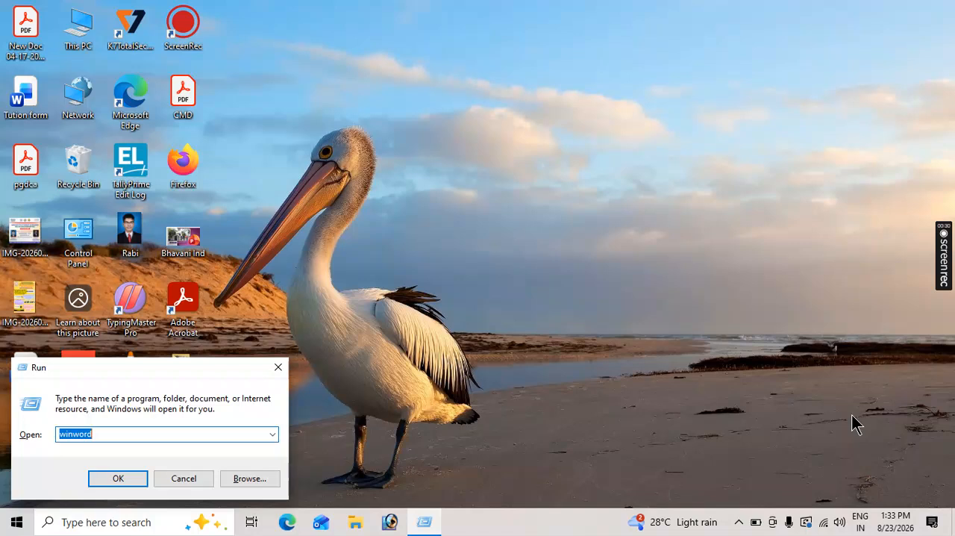
{"action": "key", "text": "Return"}
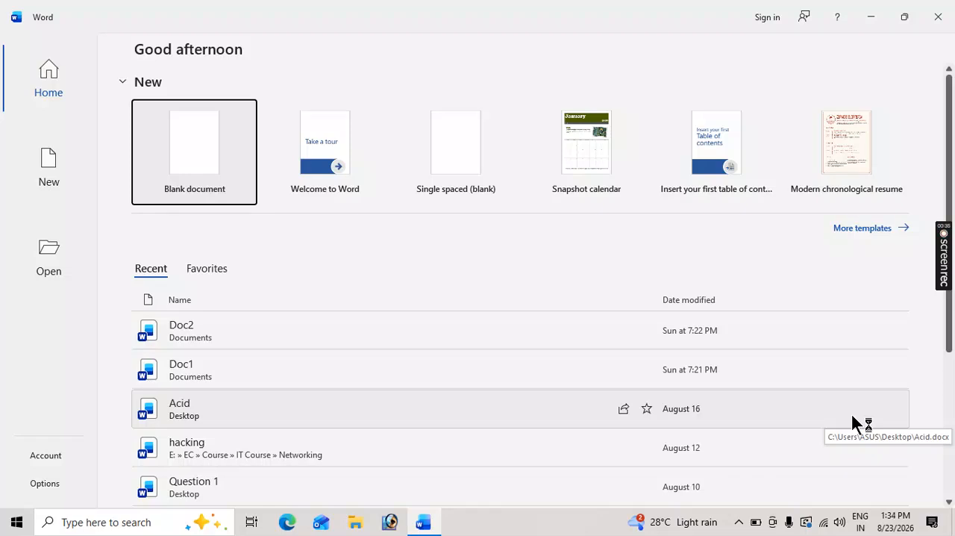
{"action": "left_click", "coordinate": [200, 164]}
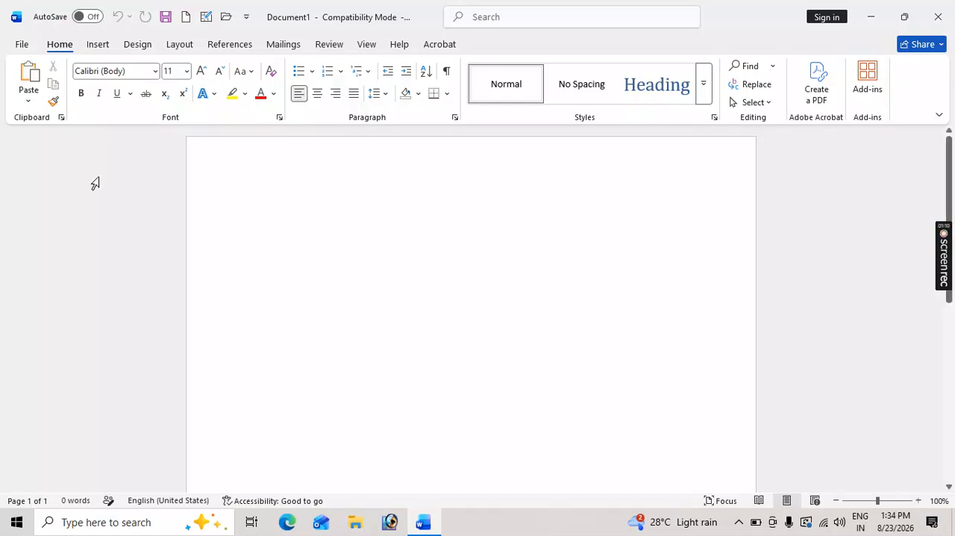
Fill the document with sample paragraphs generated by =rand().
{"action": "type", "text": "r"}
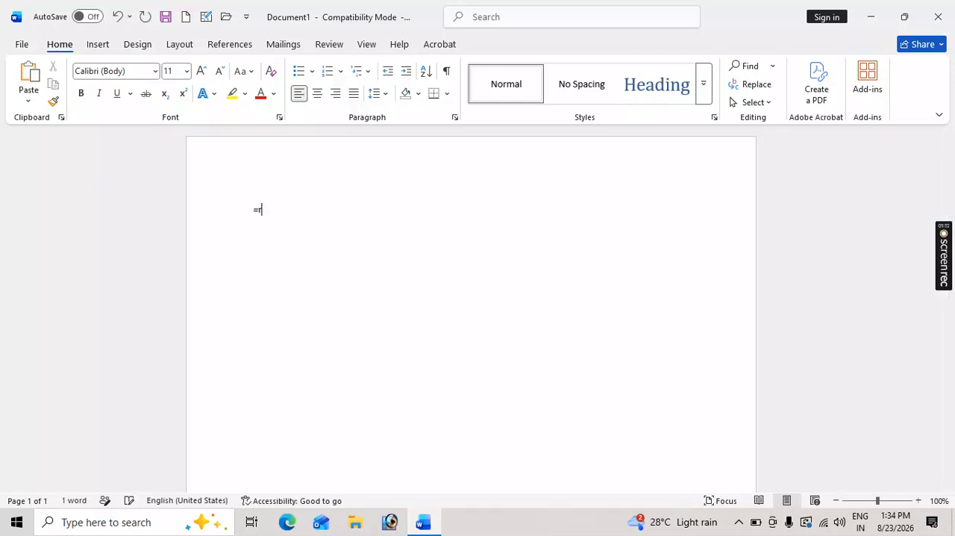
{"action": "type", "text": "and()"}
{"action": "key", "text": "Return"}
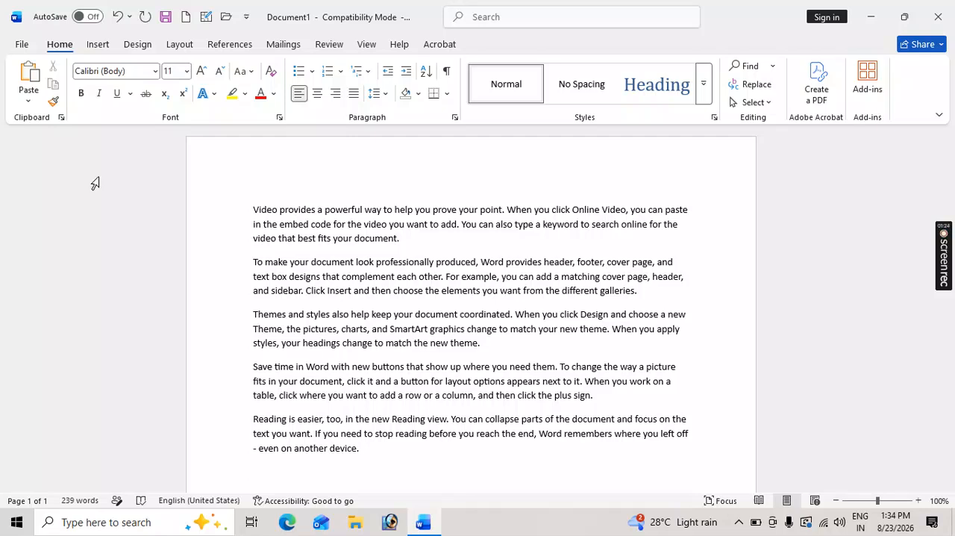
Select all the text and turn bold formatting on and off two times.
{"action": "key", "text": "ctrl+a"}
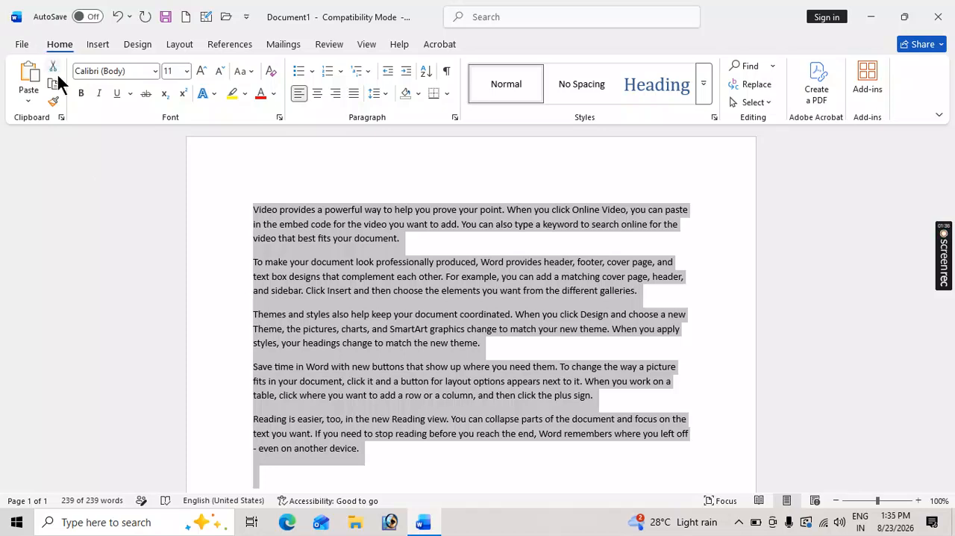
{"action": "left_click", "coordinate": [82, 94]}
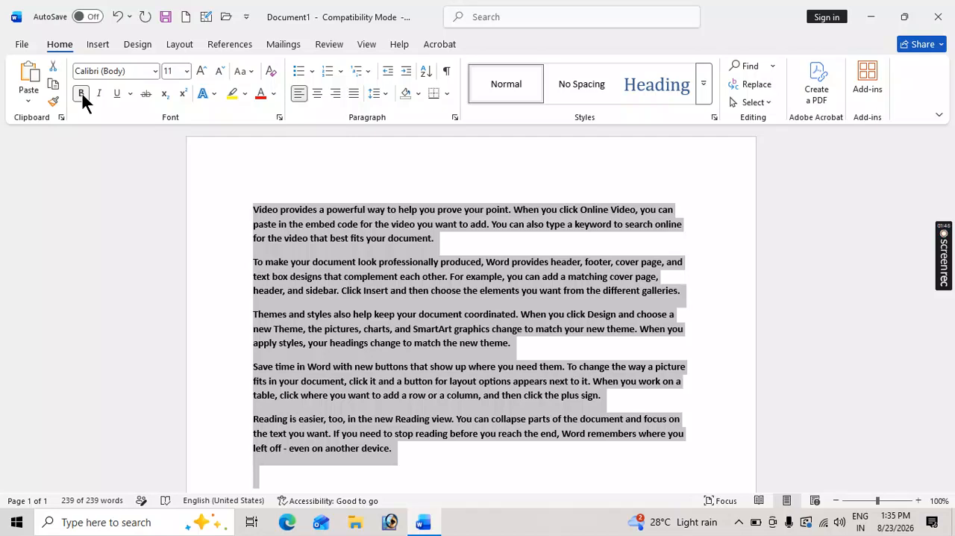
{"action": "left_click", "coordinate": [81, 94]}
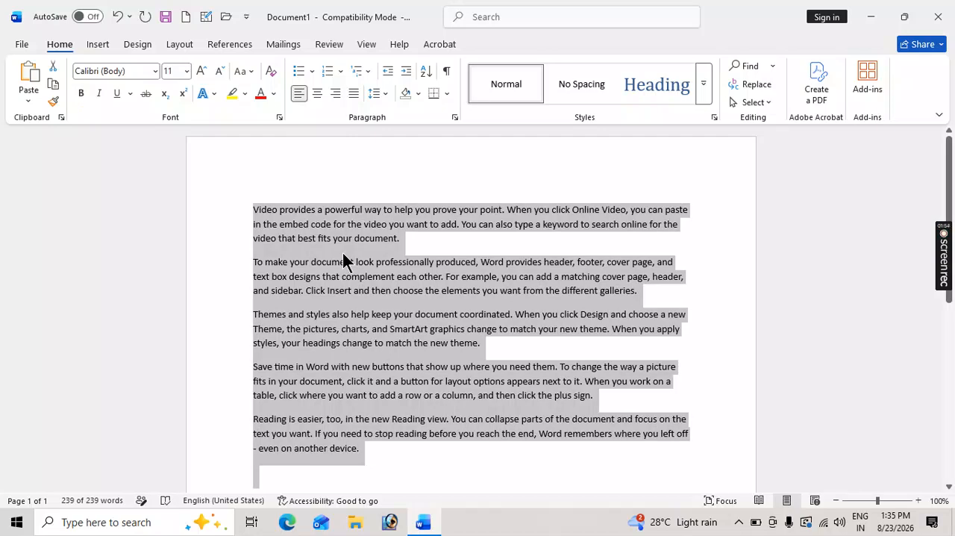
{"action": "key", "text": "ctrl+b"}
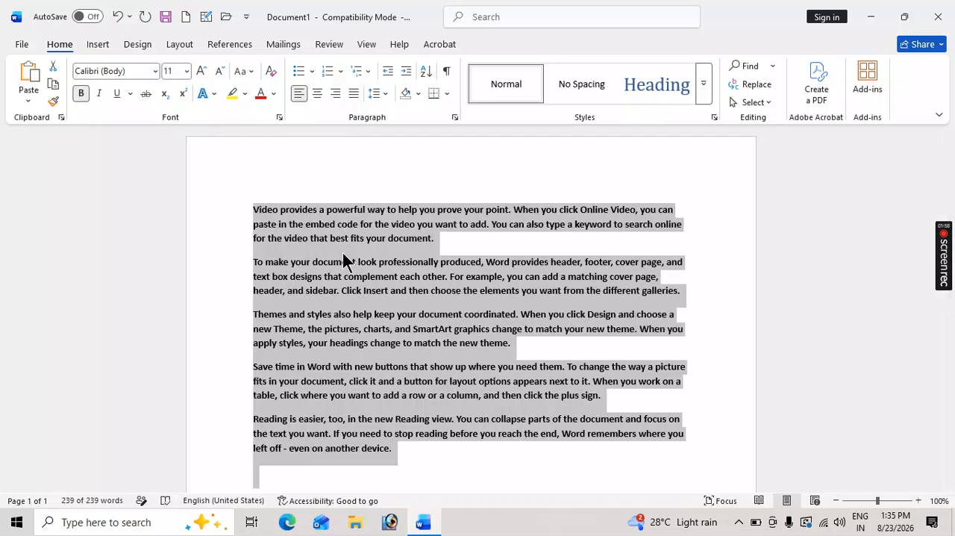
{"action": "key", "text": "ctrl+b"}
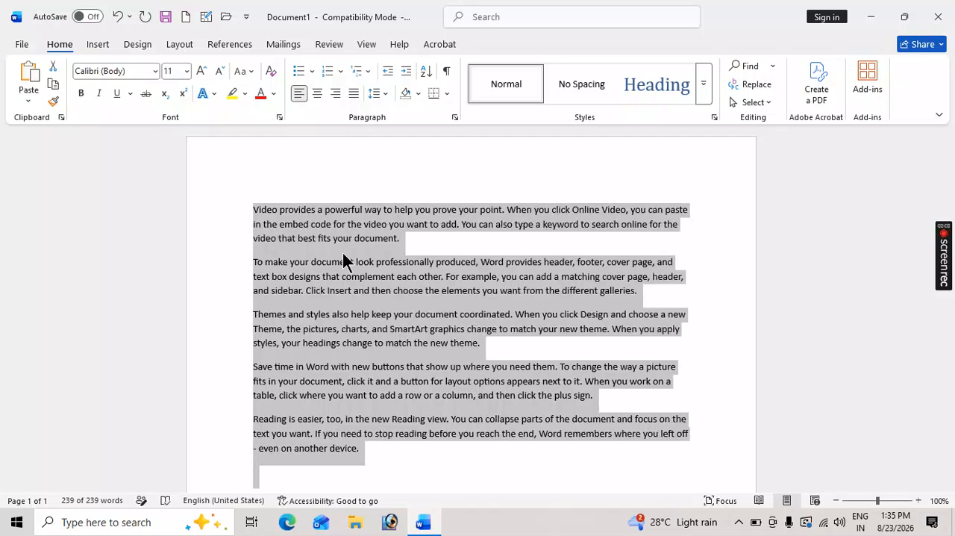
Turn italics on and off twice for all the text, and apply and remove a single underline.
{"action": "left_click", "coordinate": [99, 94]}
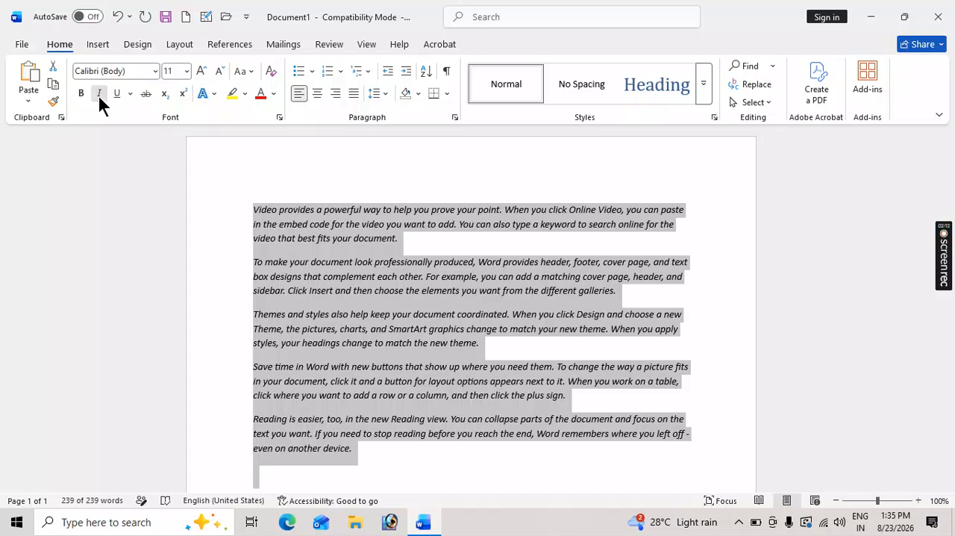
{"action": "left_click", "coordinate": [100, 94]}
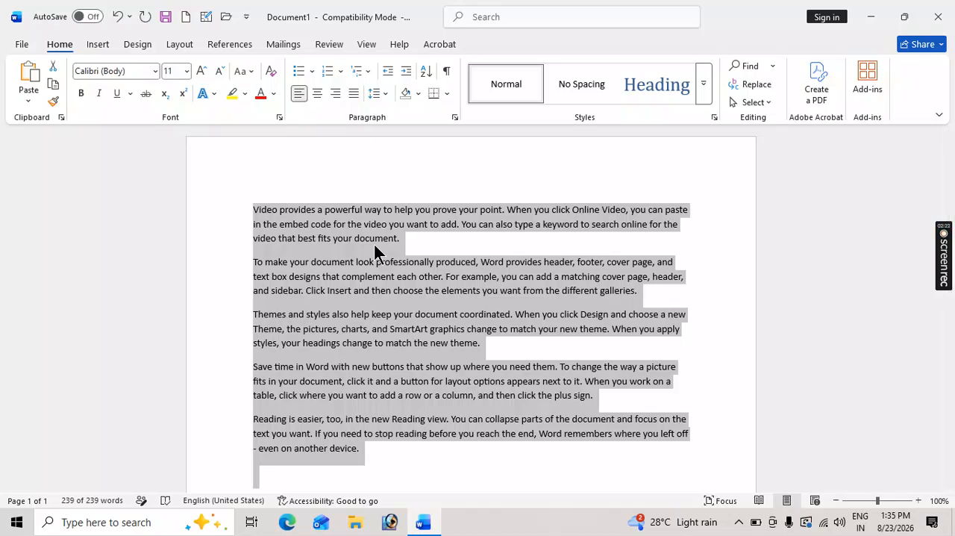
{"action": "key", "text": "ctrl+i"}
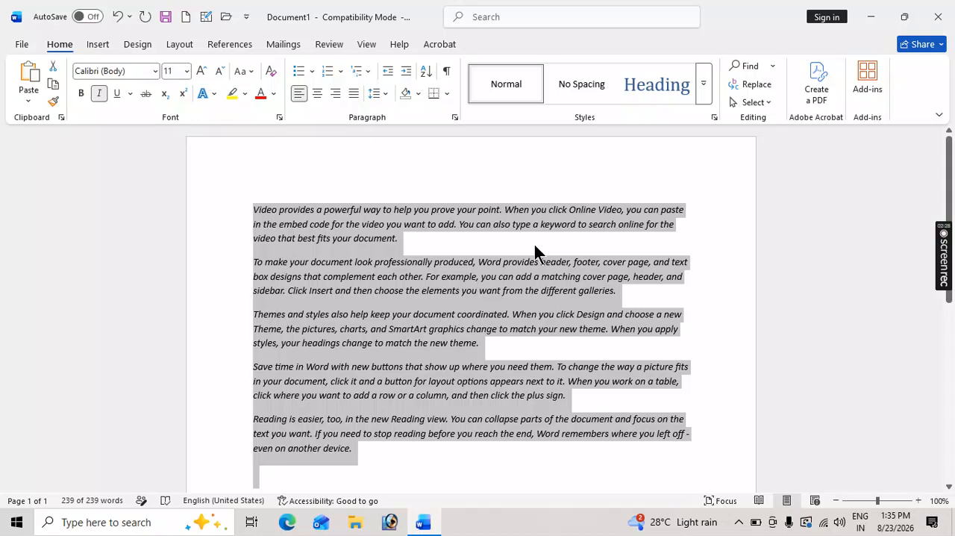
{"action": "key", "text": "ctrl+i"}
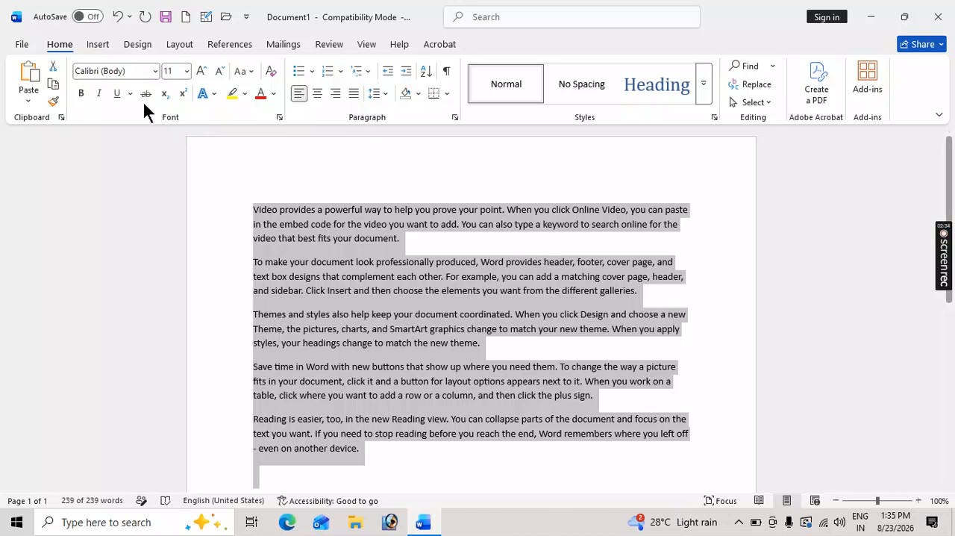
{"action": "left_click", "coordinate": [117, 92]}
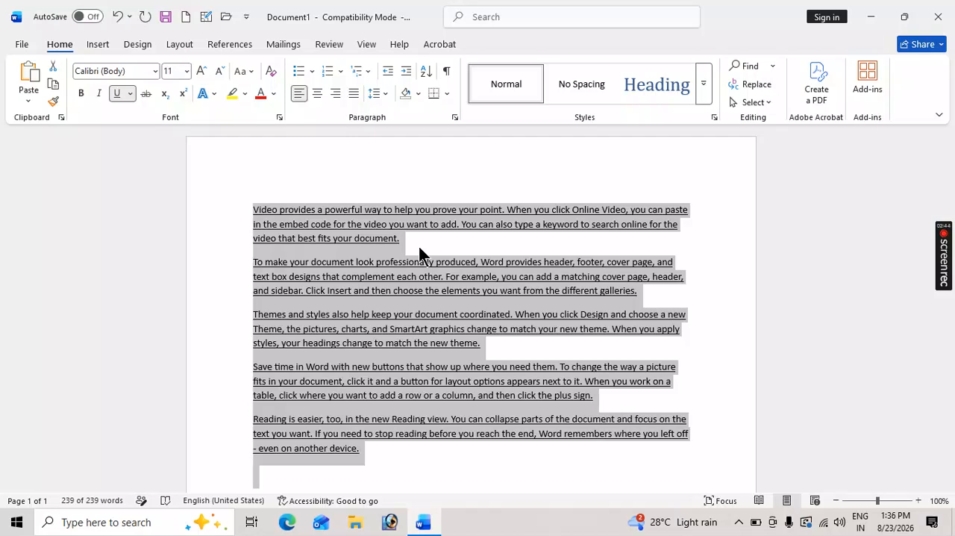
{"action": "left_click", "coordinate": [117, 94]}
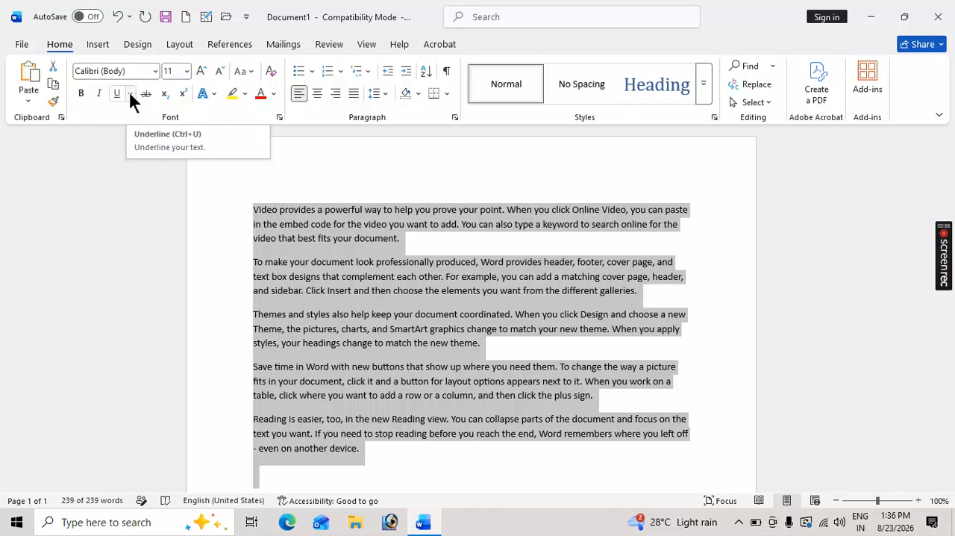
Apply a thick dashed underline style to all the text through the additional underline options.
{"action": "left_click", "coordinate": [131, 93]}
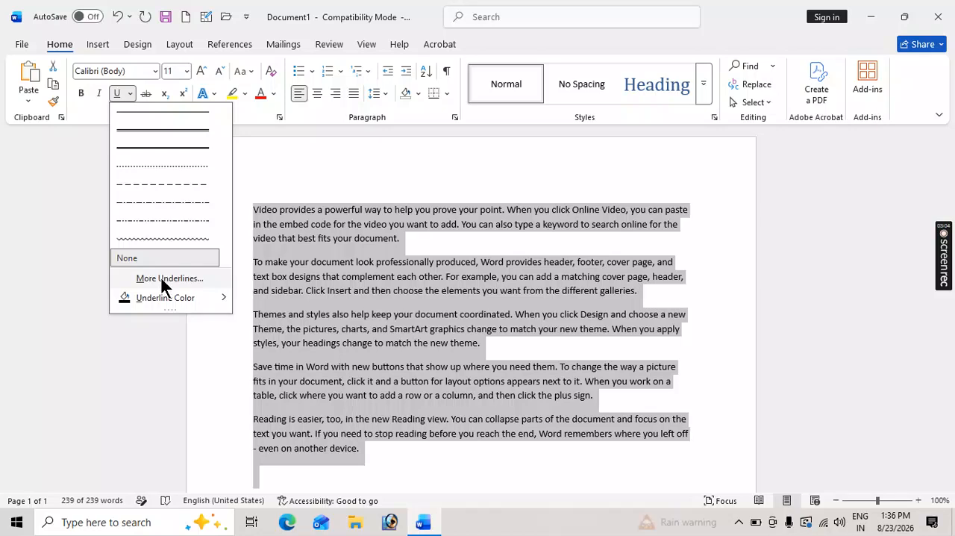
{"action": "left_click", "coordinate": [160, 278]}
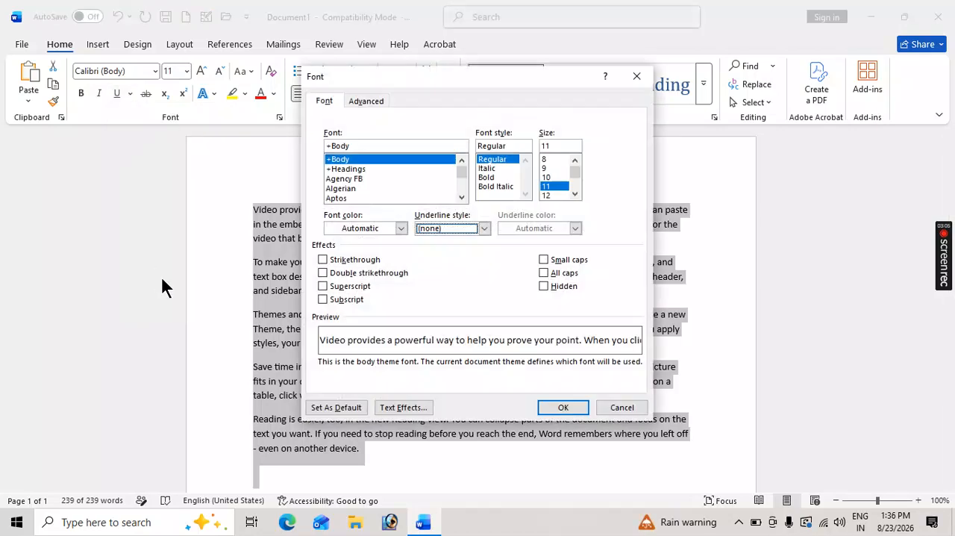
{"action": "left_click", "coordinate": [484, 228]}
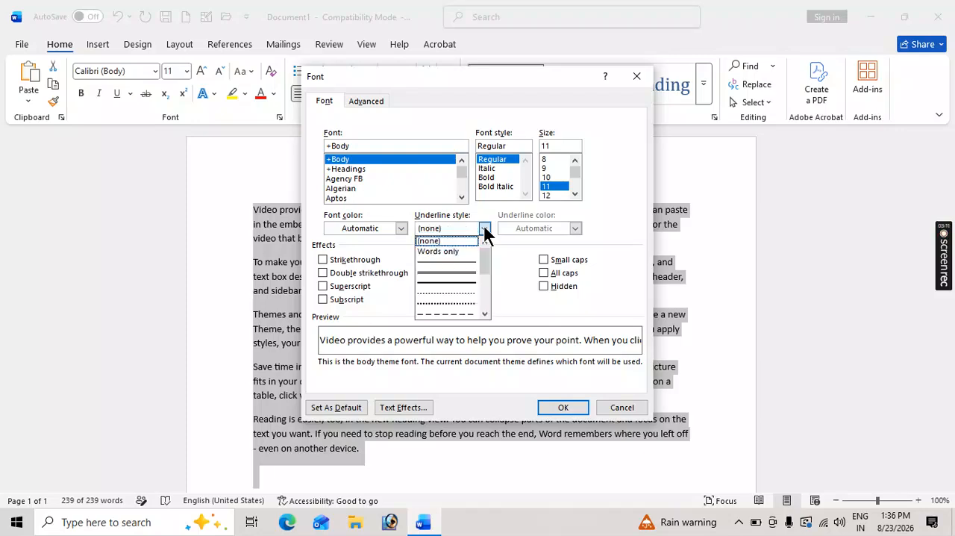
{"action": "left_click_drag", "start_coordinate": [483, 256], "coordinate": [484, 283]}
{"action": "left_click", "coordinate": [450, 273]}
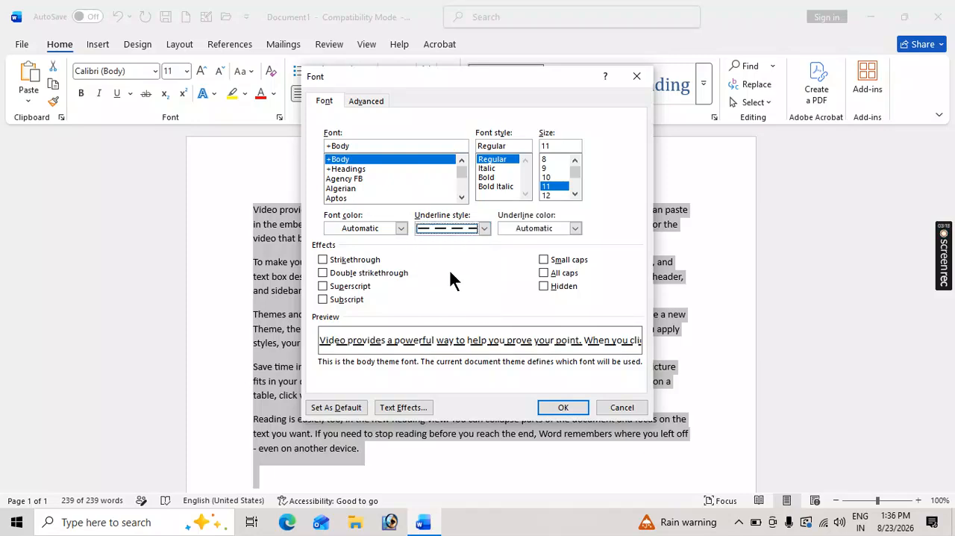
{"action": "left_click", "coordinate": [563, 407]}
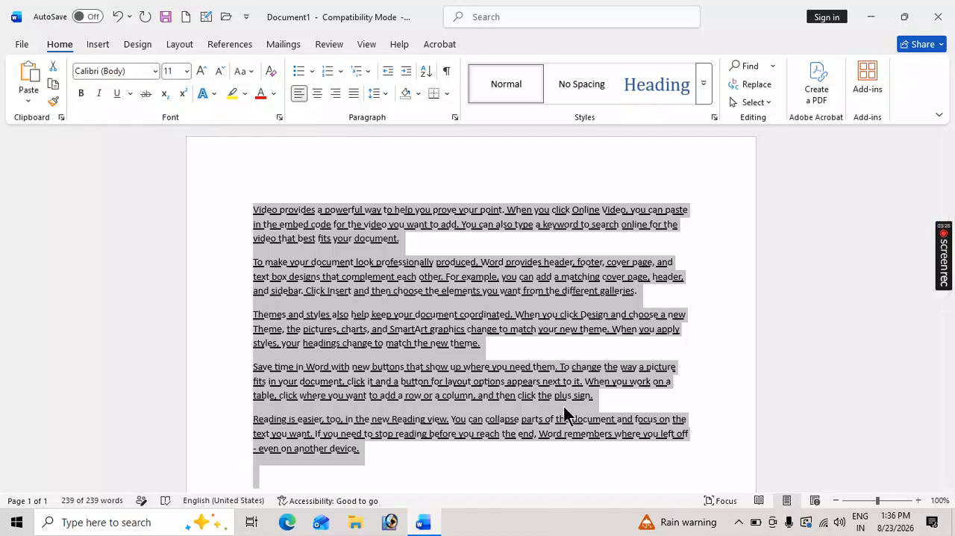
Set the underline color of all the text to the standard green and deselect the text.
{"action": "left_click", "coordinate": [130, 94]}
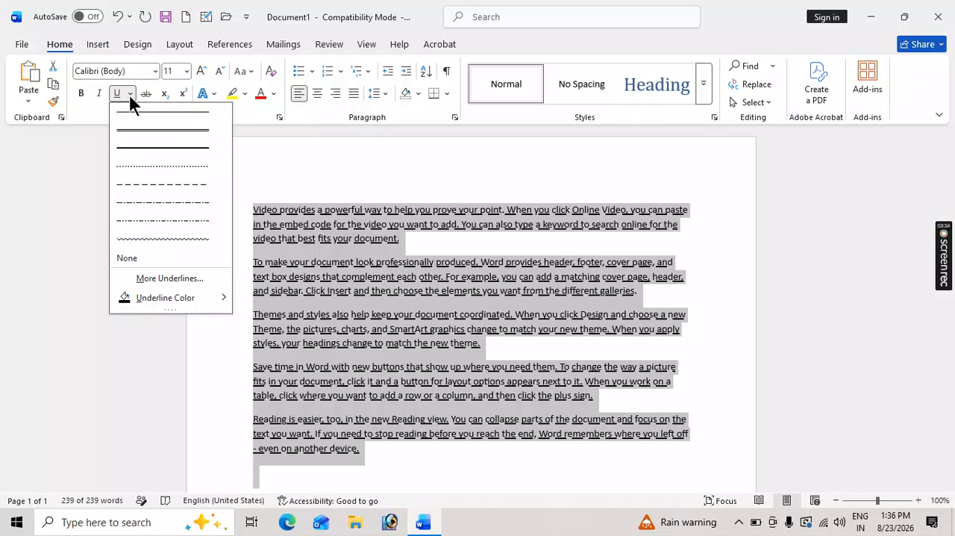
{"action": "mouse_move", "coordinate": [168, 299]}
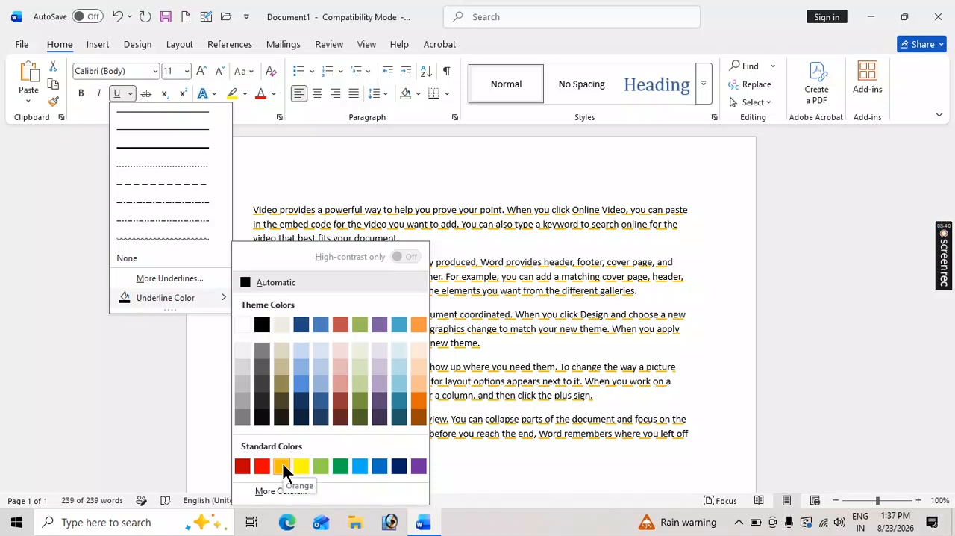
{"action": "left_click", "coordinate": [341, 466]}
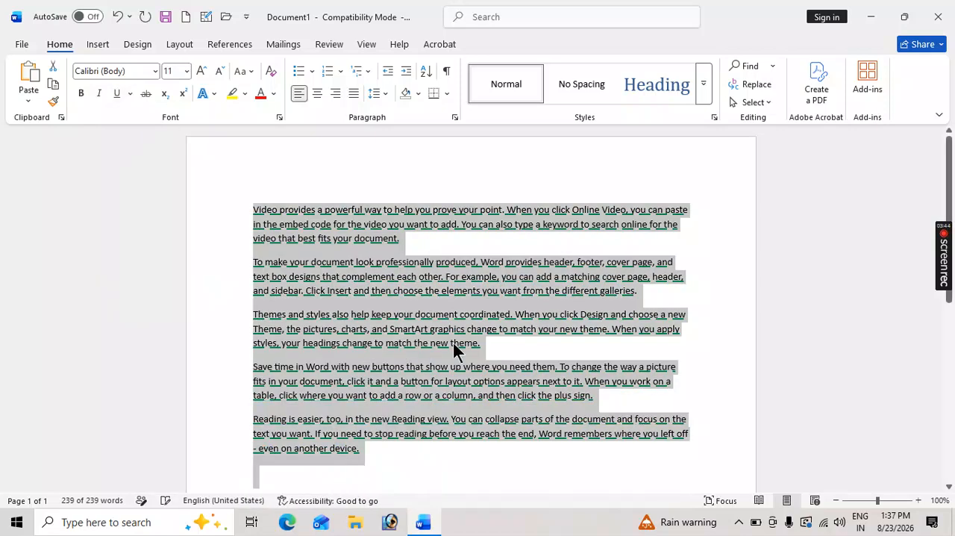
{"action": "left_click", "coordinate": [465, 334]}
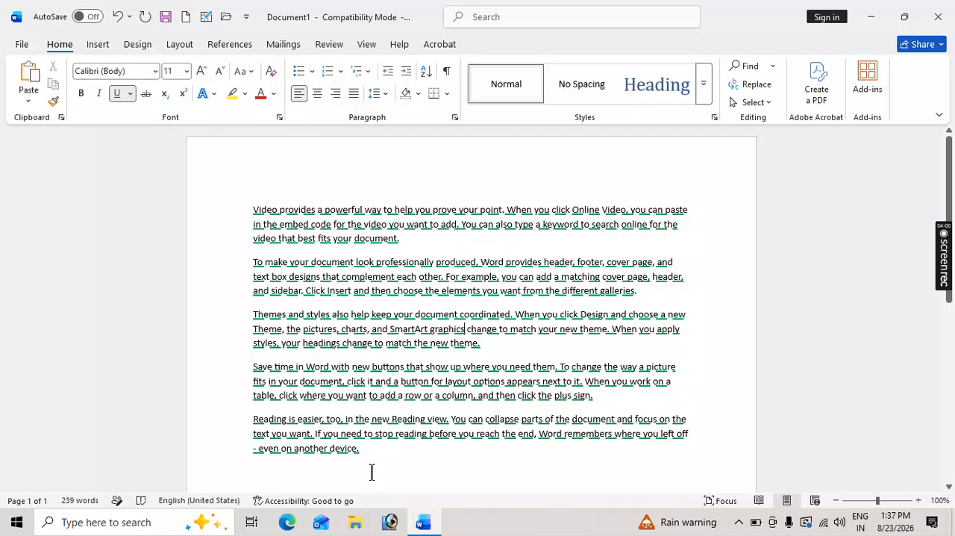
Select all the paragraphs and remove their underline.
{"action": "left_click_drag", "start_coordinate": [365, 458], "coordinate": [216, 164]}
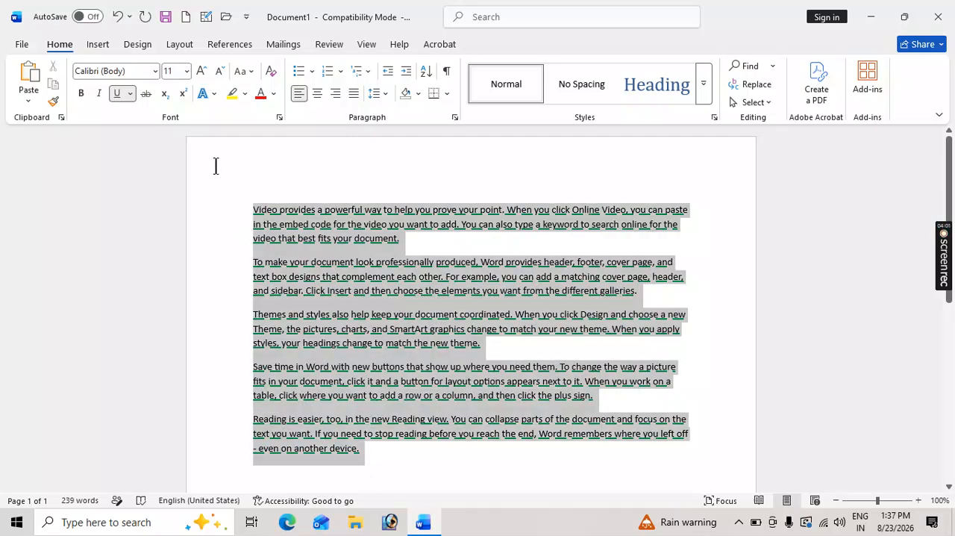
{"action": "left_click", "coordinate": [116, 93]}
{"action": "left_click", "coordinate": [111, 92]}
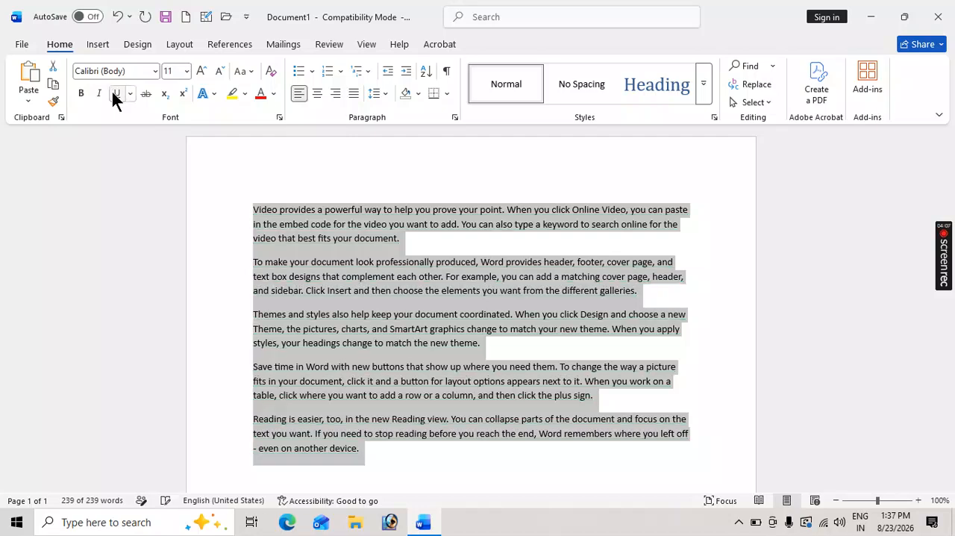
{"action": "left_click", "coordinate": [389, 253]}
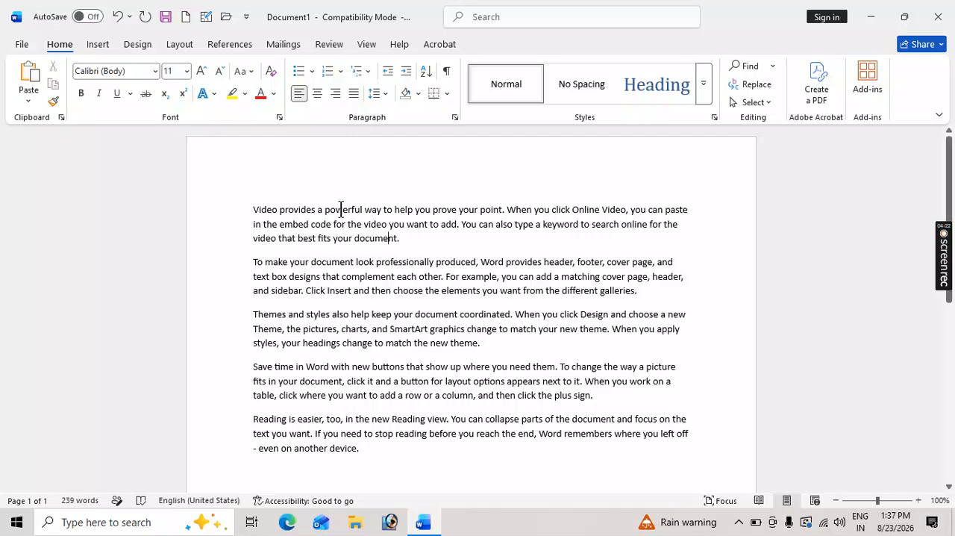
Apply strikethrough to the word "powerful" in the first paragraph.
{"action": "double_click", "coordinate": [342, 210]}
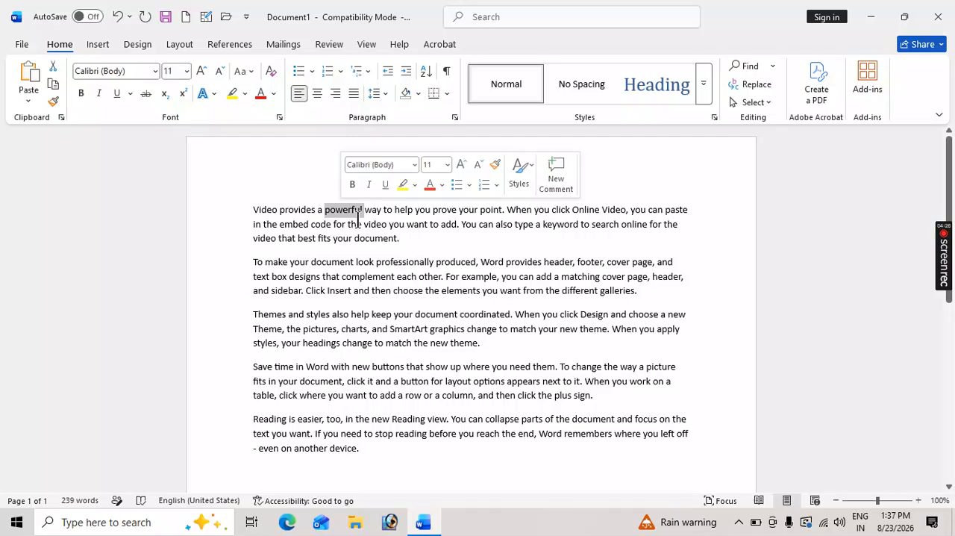
{"action": "left_click", "coordinate": [918, 501]}
{"action": "left_click", "coordinate": [918, 501]}
{"action": "left_click", "coordinate": [918, 501]}
{"action": "left_click", "coordinate": [918, 501]}
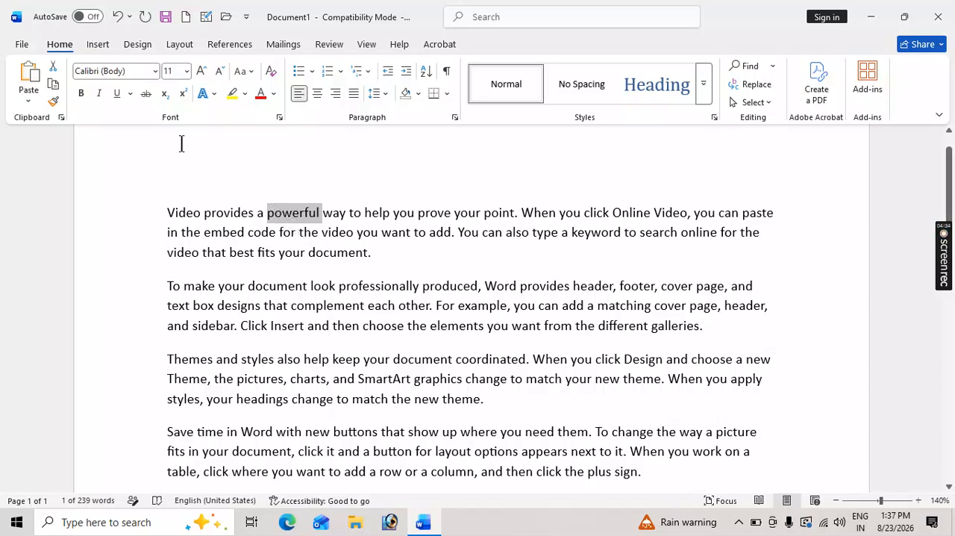
{"action": "left_click", "coordinate": [146, 95]}
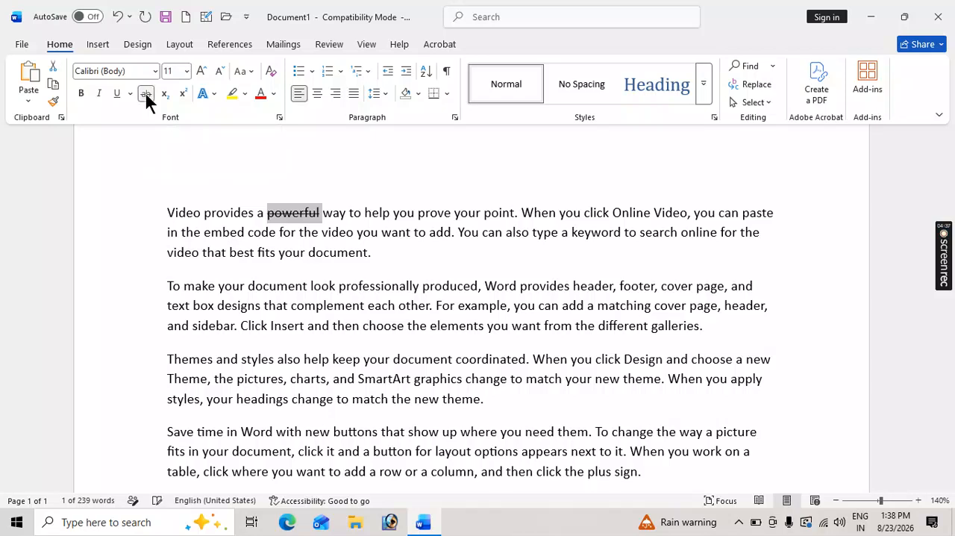
{"action": "left_click", "coordinate": [303, 234]}
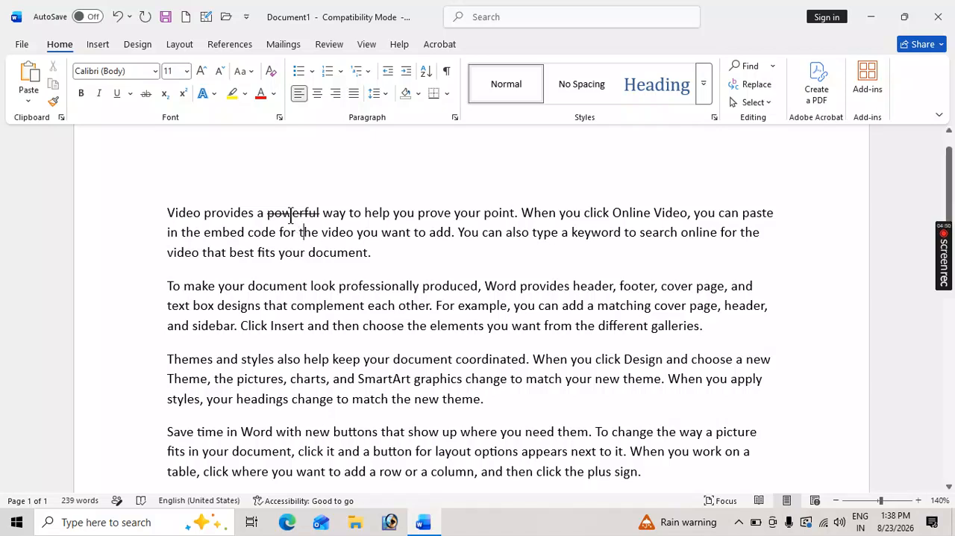
Remove the strikethrough from the word "powerful" in the first paragraph.
{"action": "double_click", "coordinate": [291, 218]}
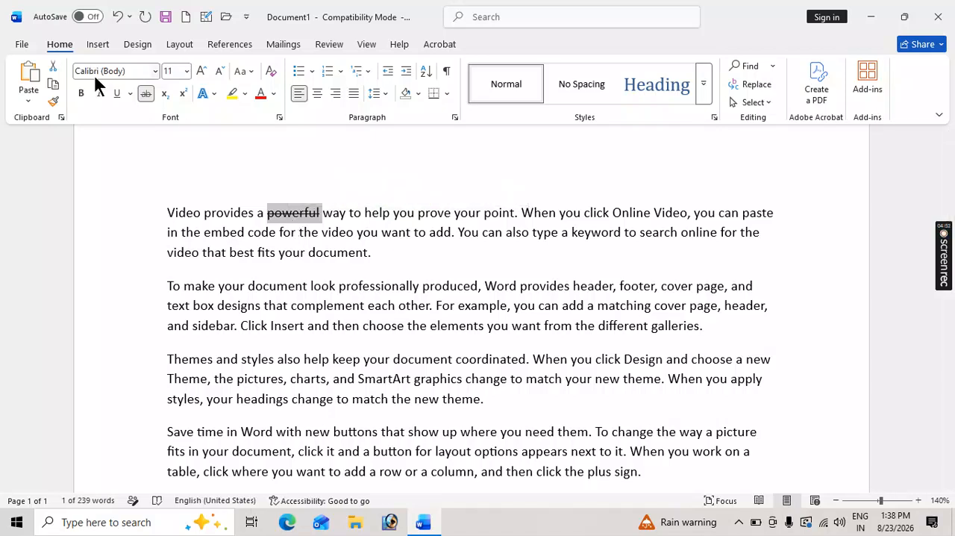
{"action": "left_click", "coordinate": [147, 93]}
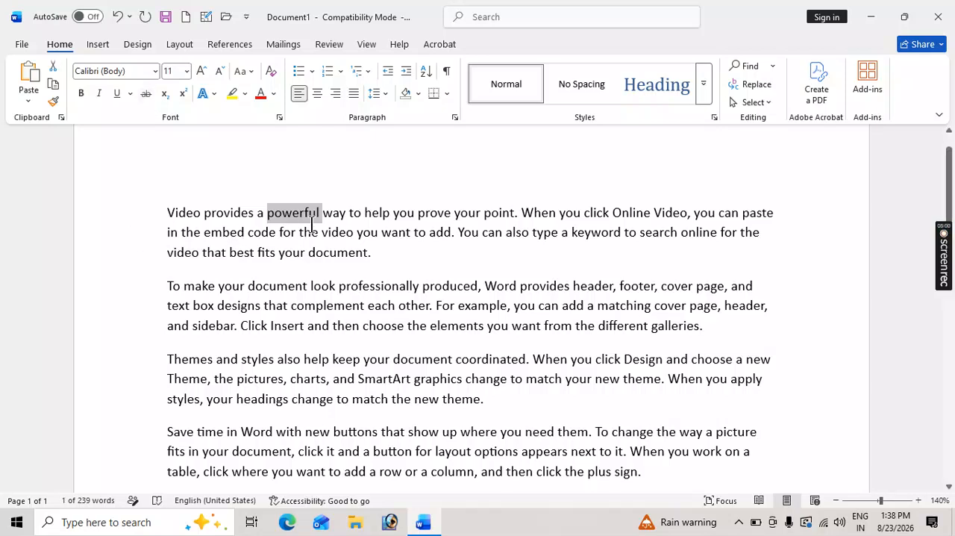
{"action": "scroll", "coordinate": [312, 226], "scroll_direction": "down", "scroll_amount": 8}
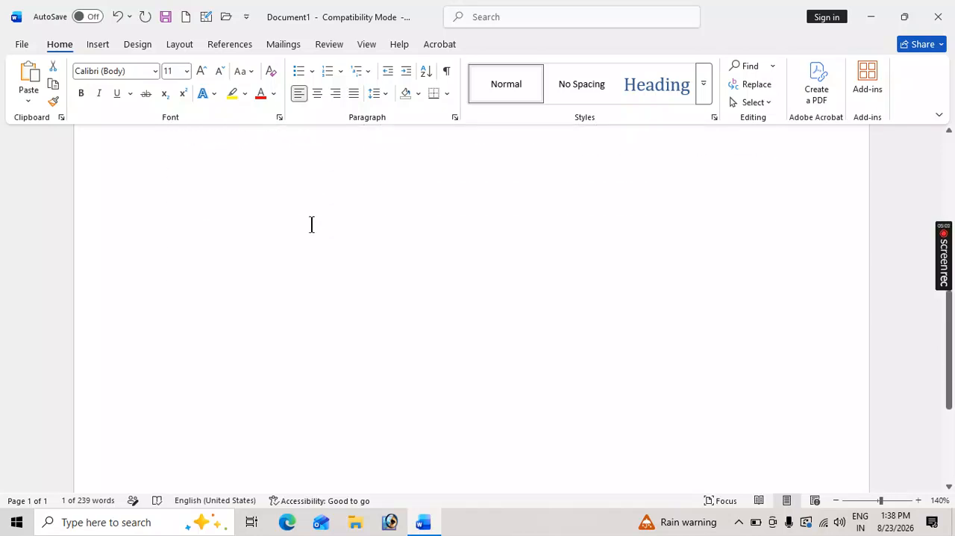
Add blank lines below the last paragraph and enter the formula H2SO4.
{"action": "scroll", "coordinate": [312, 226], "scroll_direction": "up", "scroll_amount": 1}
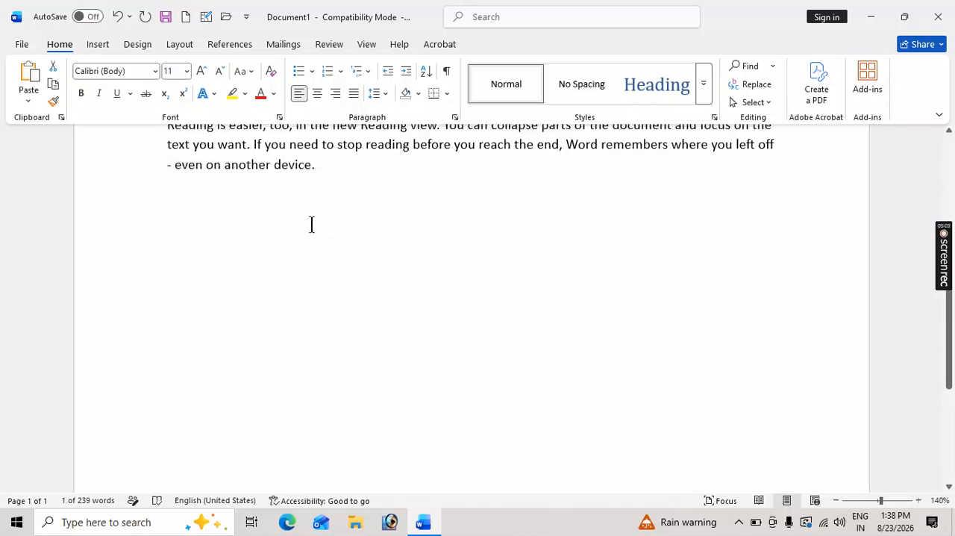
{"action": "left_click", "coordinate": [374, 173]}
{"action": "key", "text": "Return"}
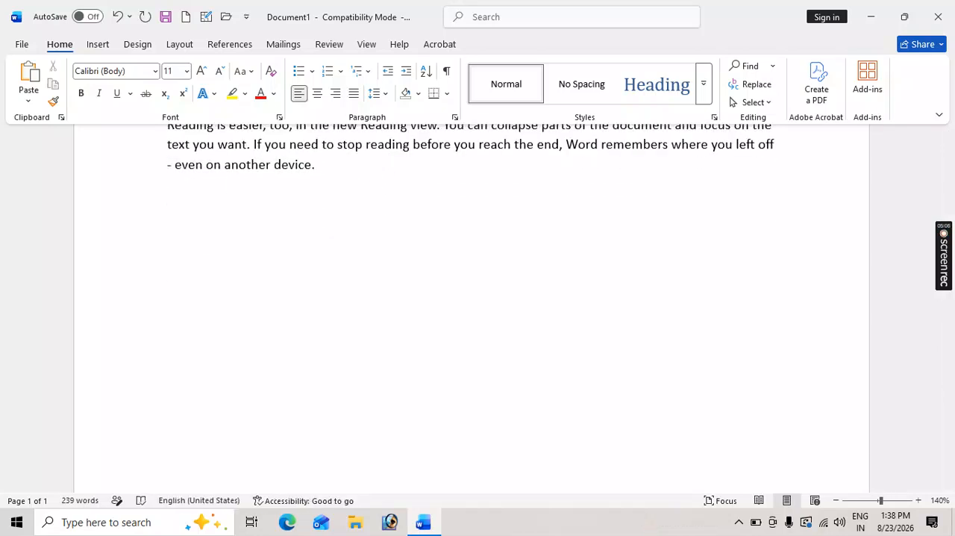
{"action": "key", "text": "Return"}
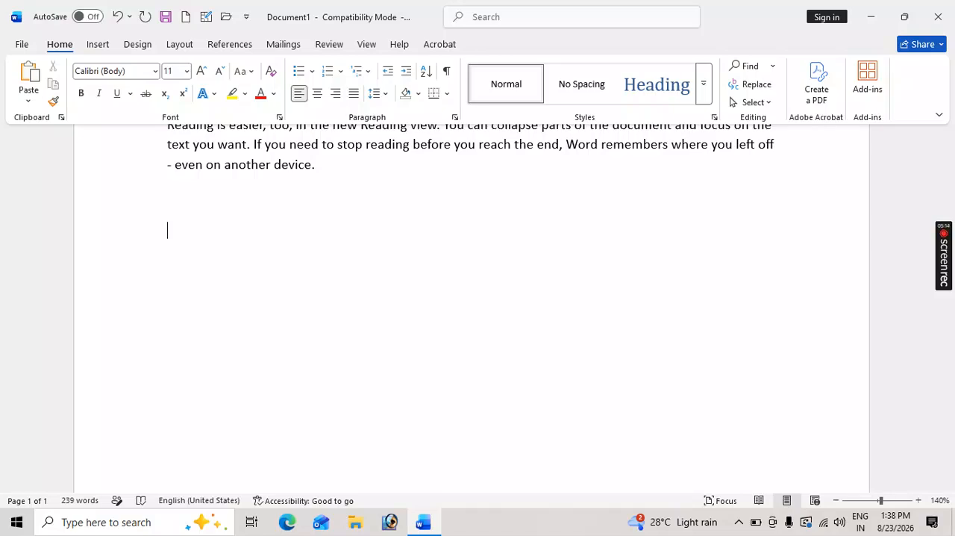
{"action": "type", "text": "H2SO4"}
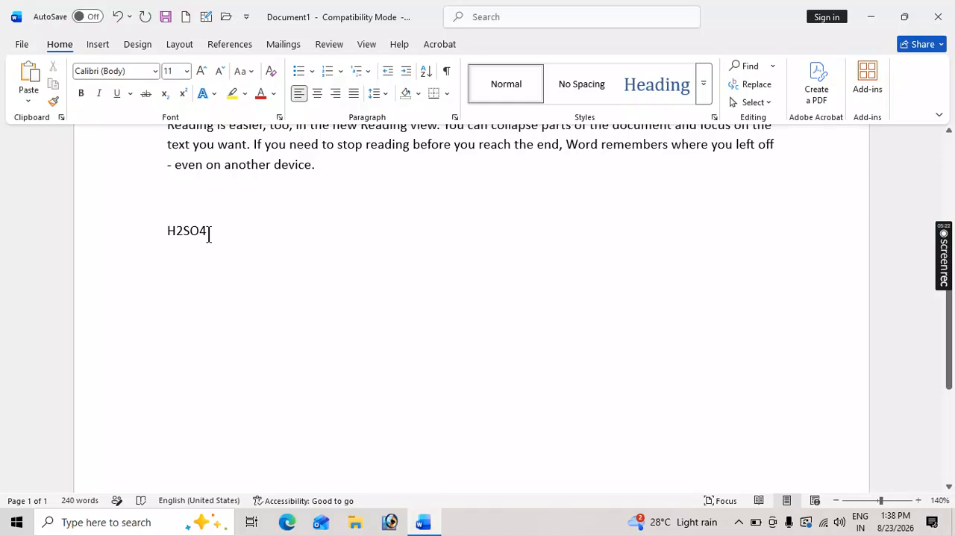
Set the font size of the H2SO4 line to 72.
{"action": "left_click", "coordinate": [139, 233]}
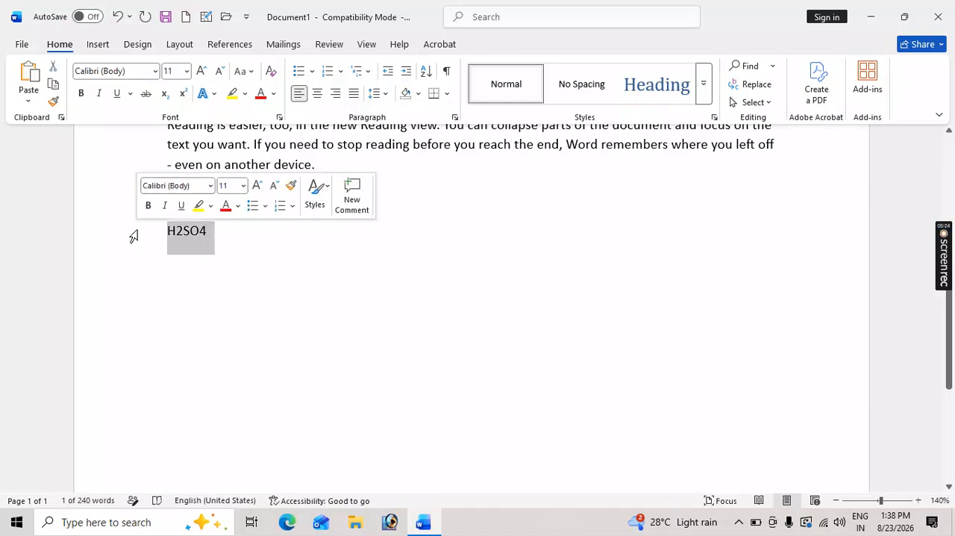
{"action": "left_click", "coordinate": [186, 70]}
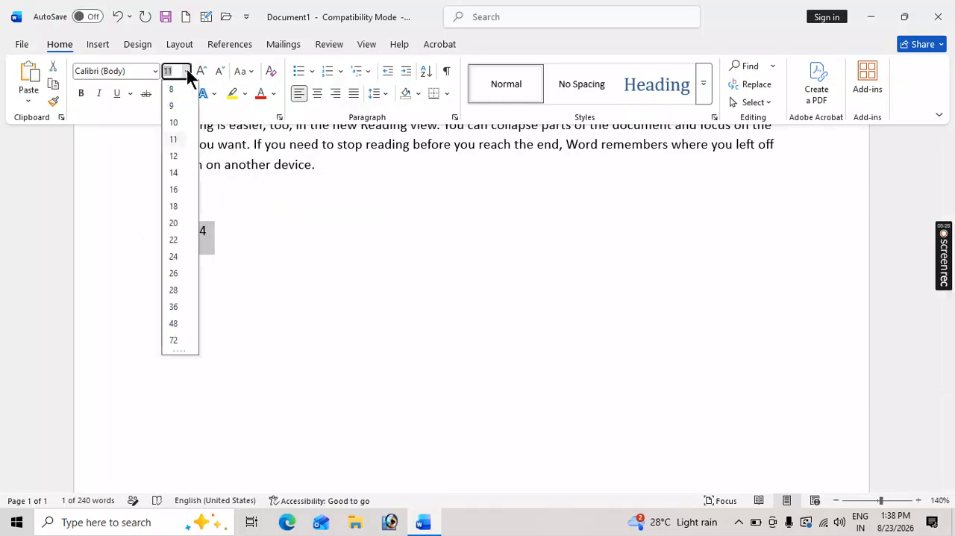
{"action": "left_click", "coordinate": [174, 340]}
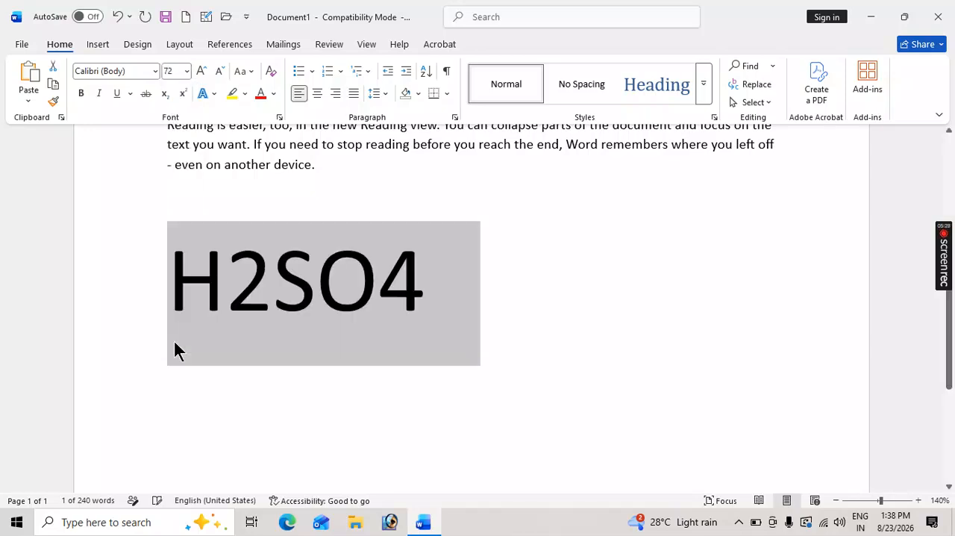
Format the 4 in H2SO4 as subscript and place the cursor right after it.
{"action": "left_click", "coordinate": [391, 273]}
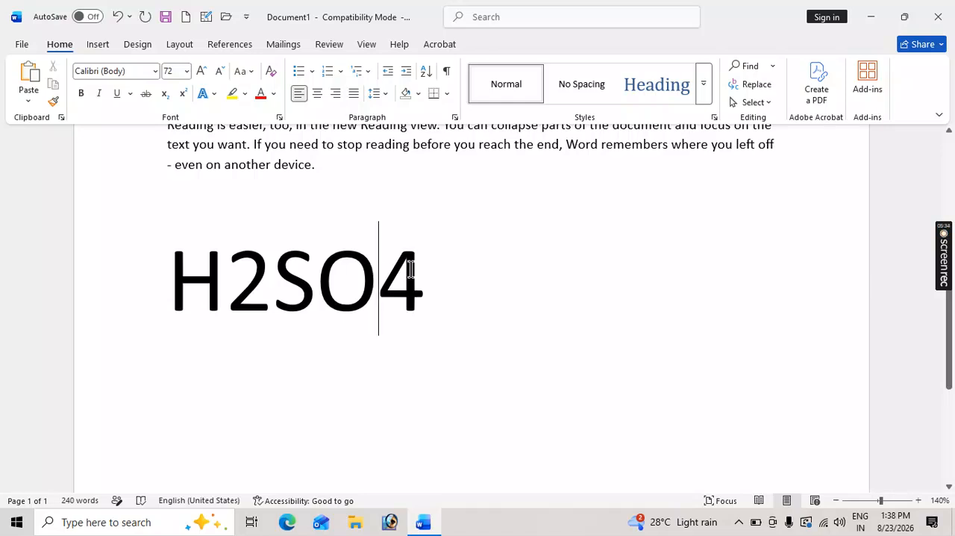
{"action": "left_click_drag", "start_coordinate": [379, 276], "coordinate": [421, 271]}
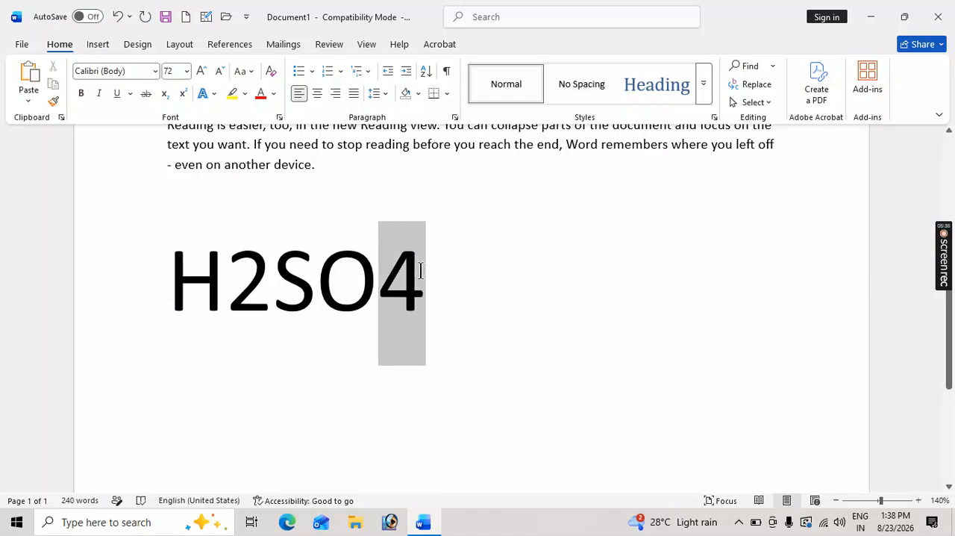
{"action": "left_click", "coordinate": [164, 95]}
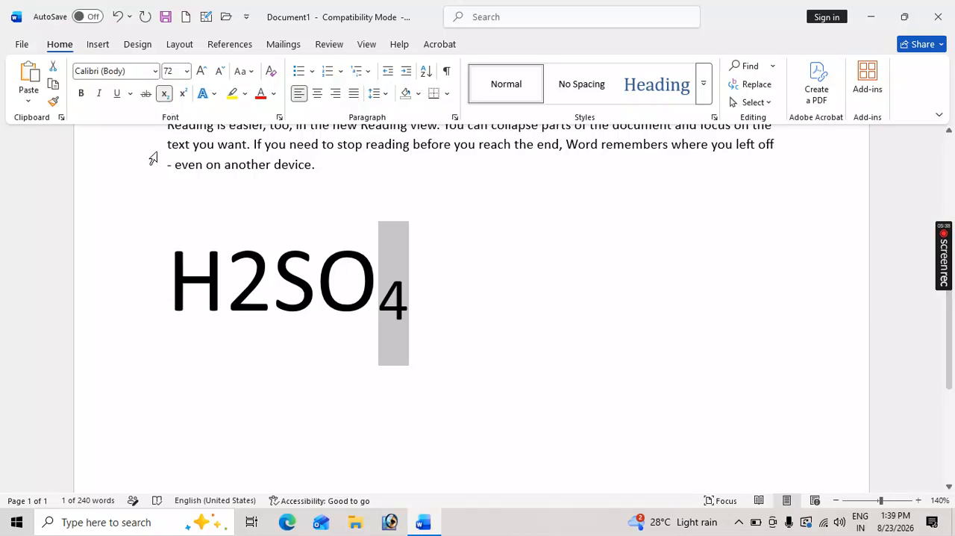
{"action": "left_click", "coordinate": [411, 300]}
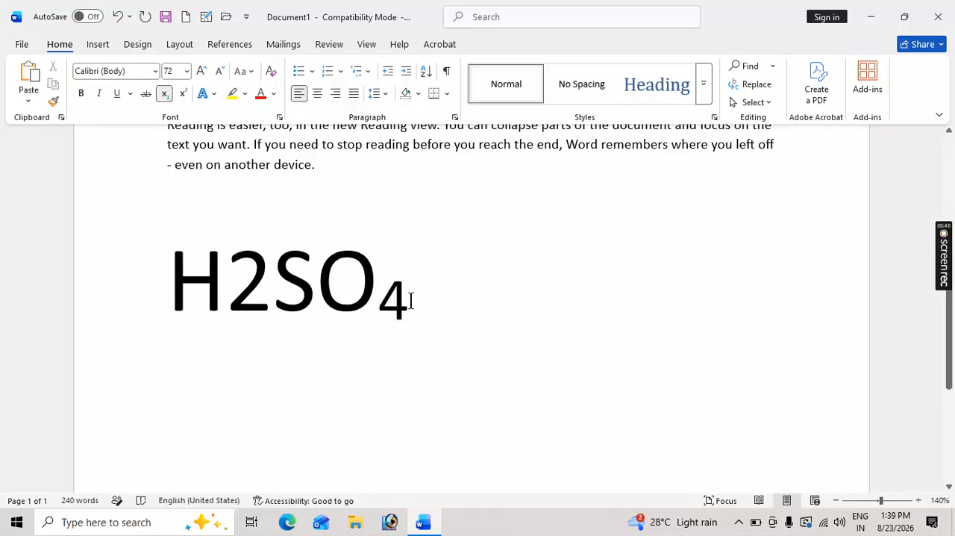
Try entering 77HG in subscript after the 4, and delete those characters again.
{"action": "type", "text": "77HG"}
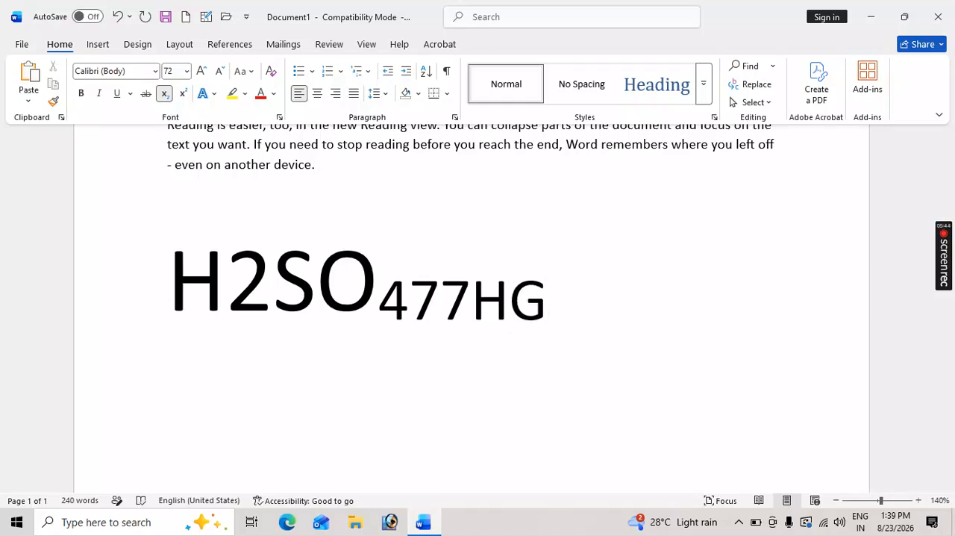
{"action": "key", "text": "BackSpace"}
{"action": "key", "text": "BackSpace"}
{"action": "key", "text": "BackSpace"}
{"action": "key", "text": "BackSpace"}
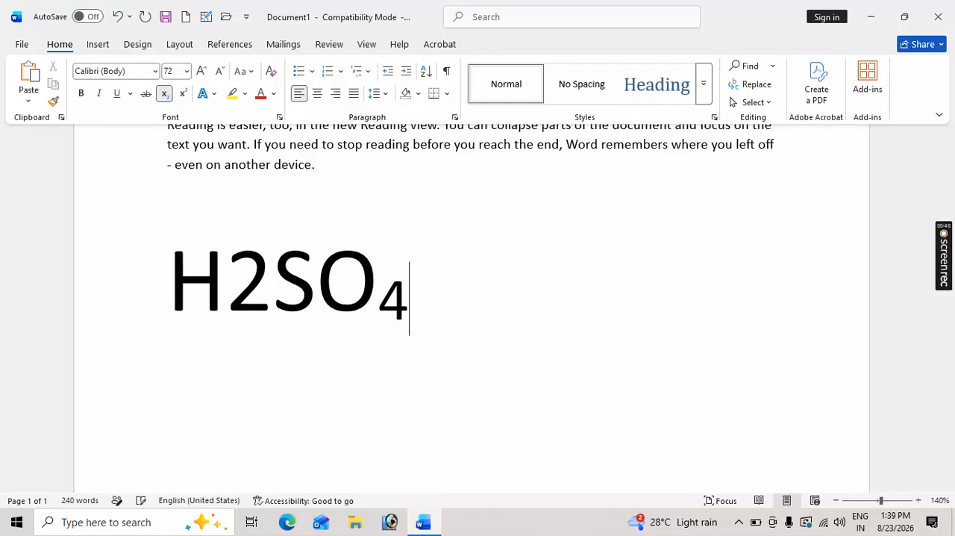
Turn off subscript after the 4 and format the 2 in H2SO4 as subscript.
{"action": "left_click", "coordinate": [166, 95]}
{"action": "left_click", "coordinate": [228, 274]}
{"action": "left_click_drag", "start_coordinate": [239, 271], "coordinate": [259, 271]}
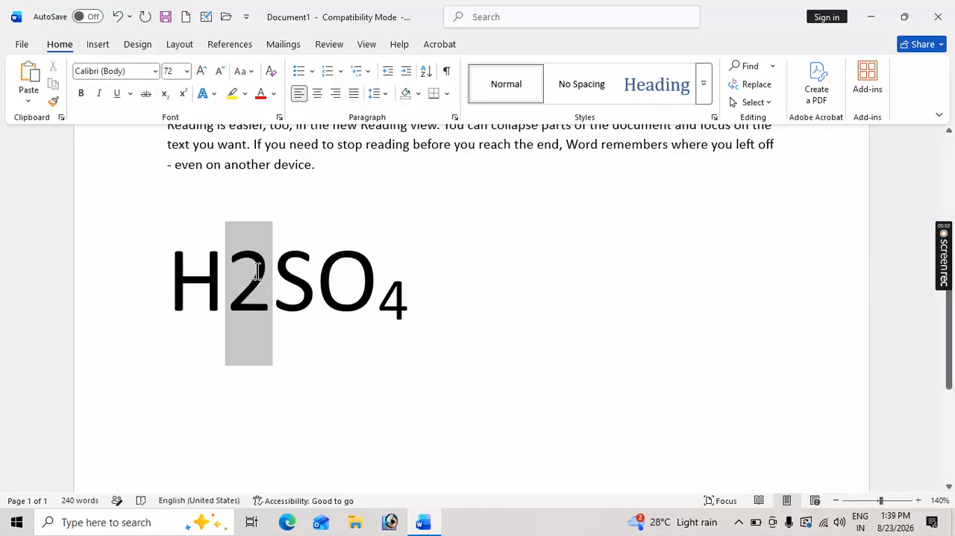
{"action": "left_click", "coordinate": [166, 95]}
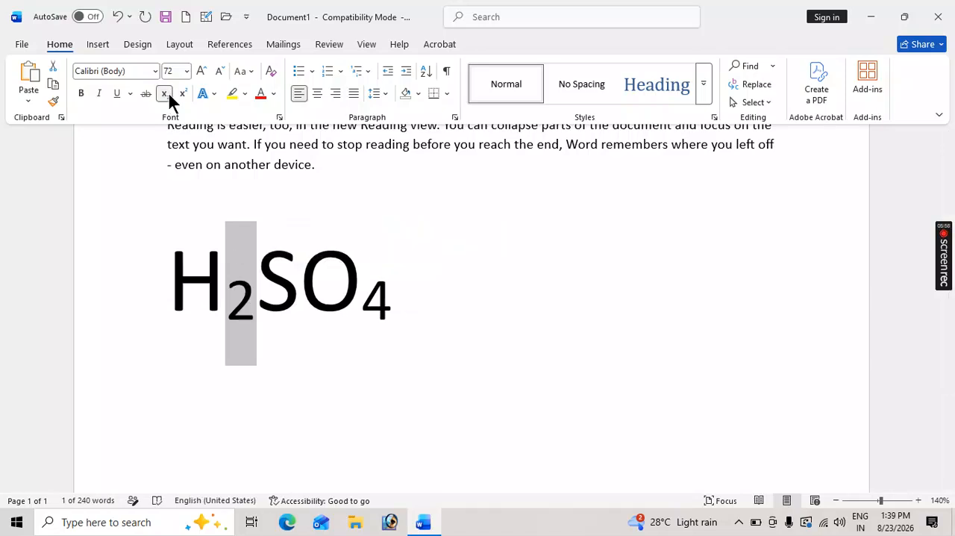
{"action": "left_click", "coordinate": [341, 277]}
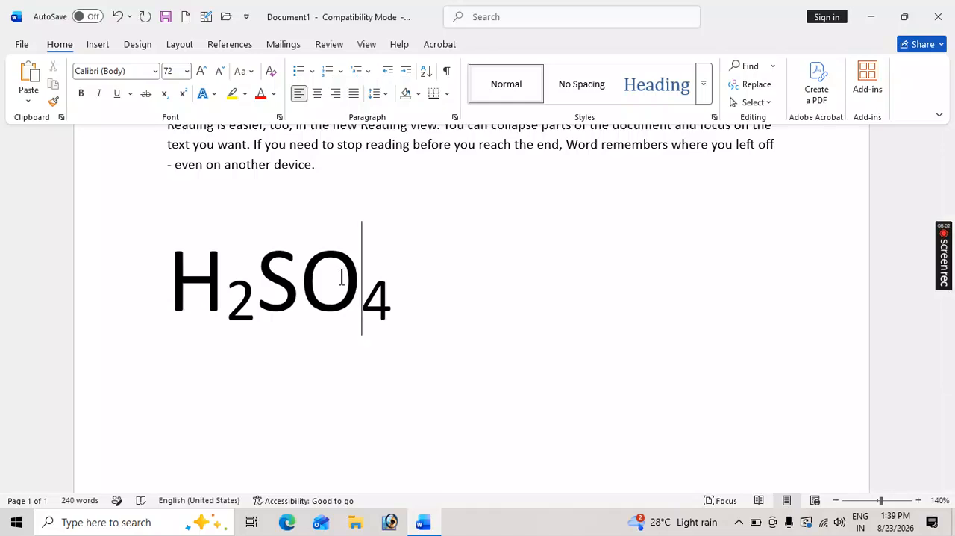
Turn off subscript at the end of the H2SO4 formula and start a new paragraph below it.
{"action": "left_click", "coordinate": [397, 289]}
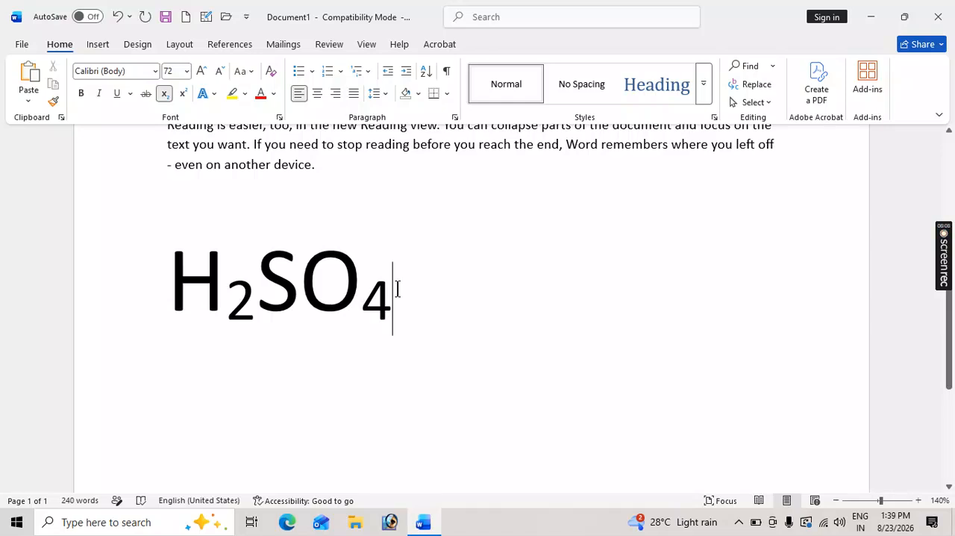
{"action": "left_click", "coordinate": [164, 95]}
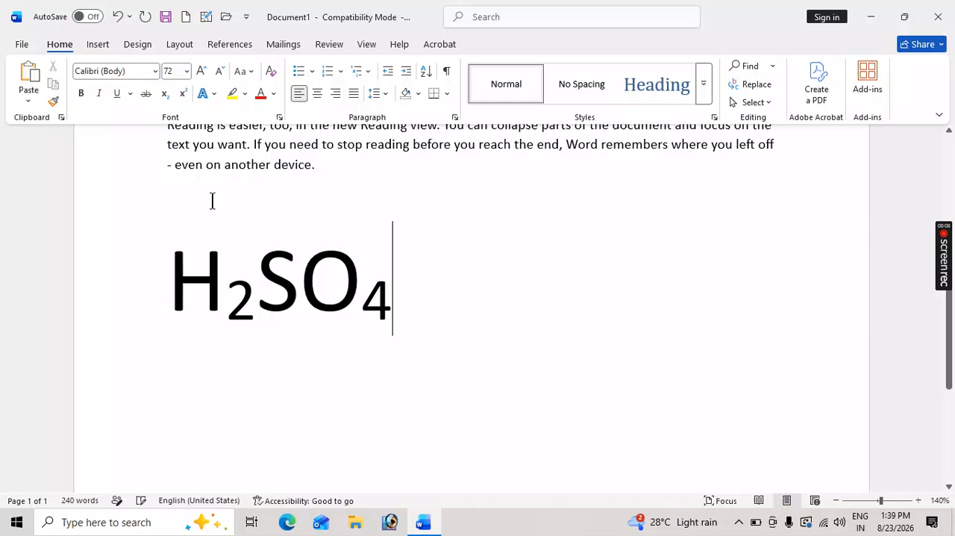
{"action": "key", "text": "Return"}
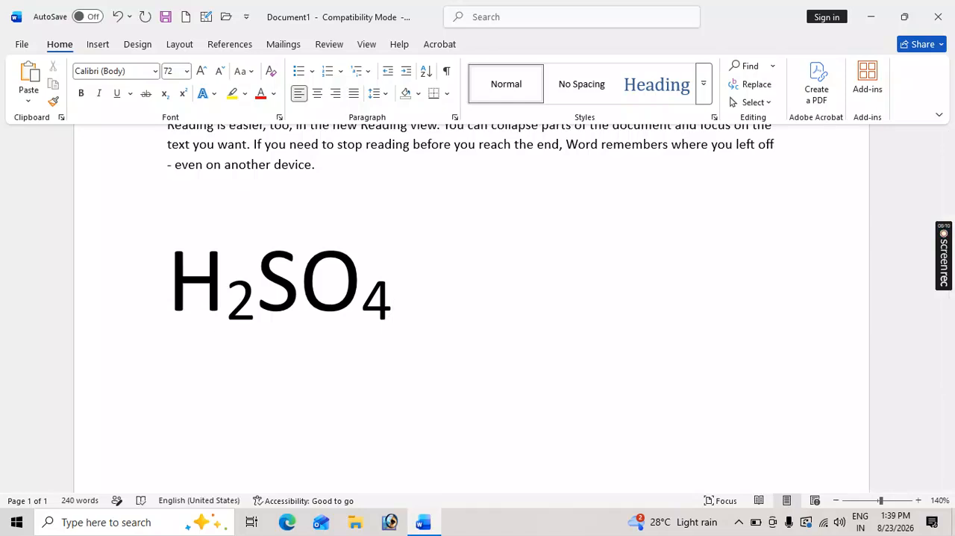
{"action": "scroll", "coordinate": [316, 338], "scroll_direction": "down", "scroll_amount": 2}
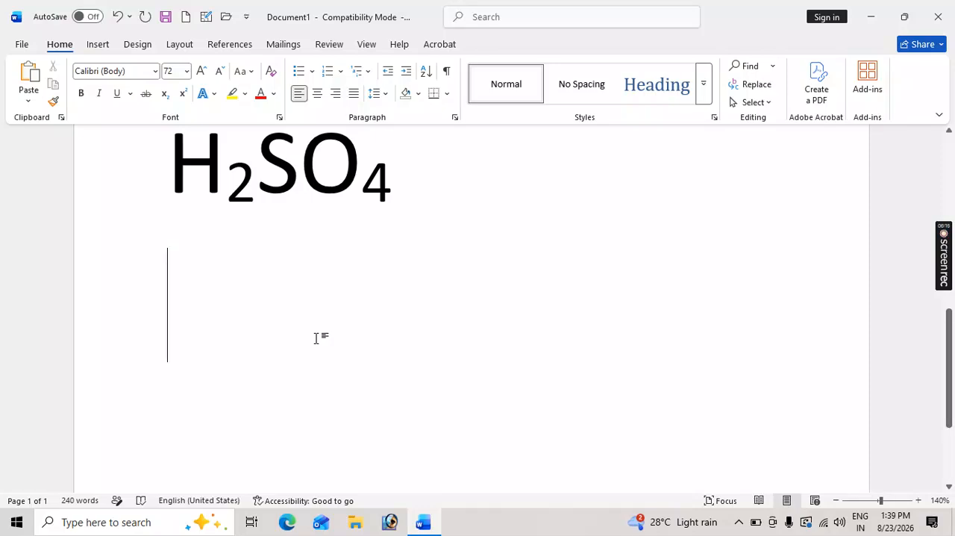
Enter the expression (A+B)2 with capital letters in the paragraph below the formula.
{"action": "type", "text": "(A+"}
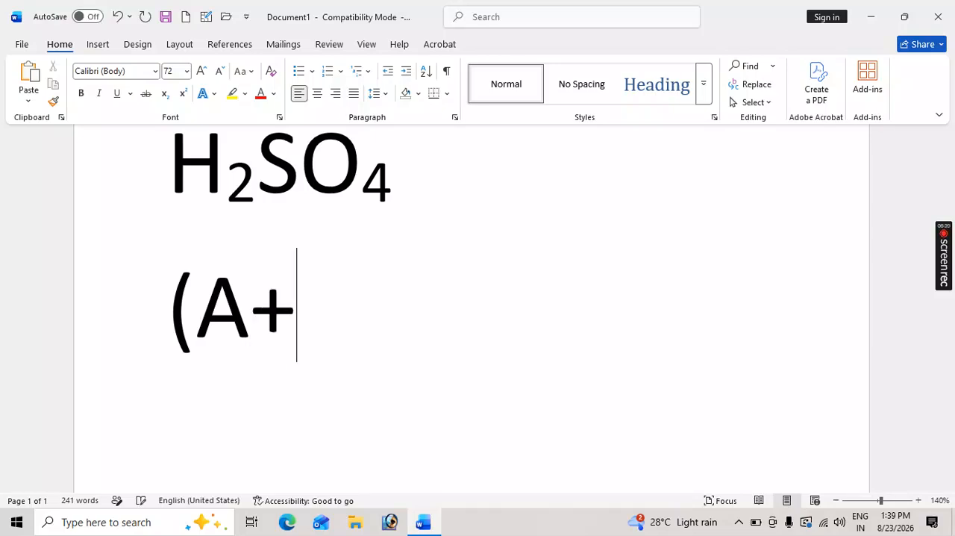
{"action": "type", "text": "b"}
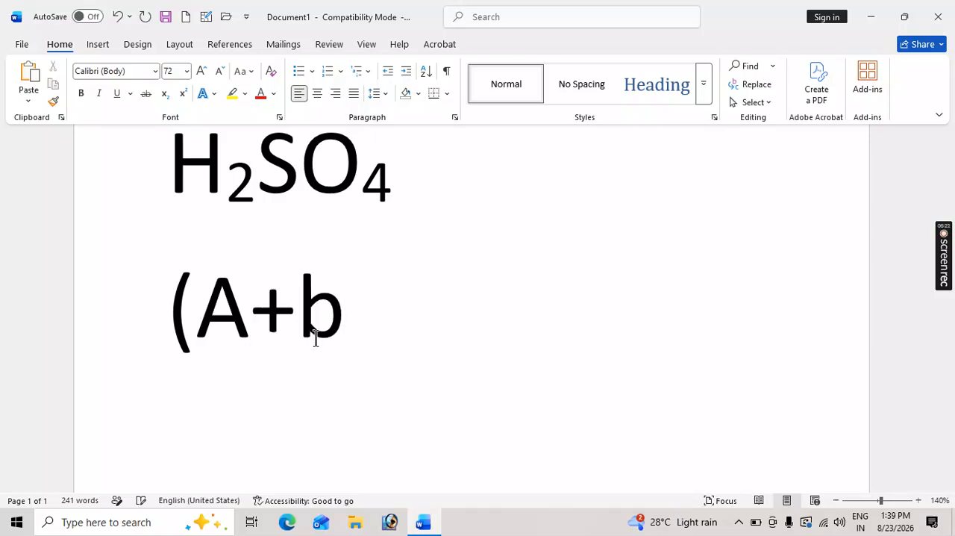
{"action": "key", "text": "BackSpace"}
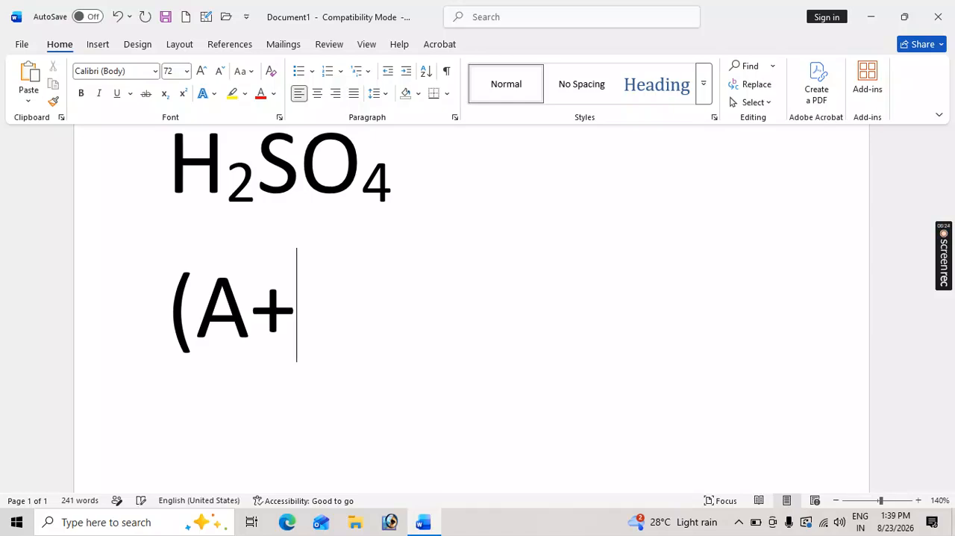
{"action": "type", "text": "B"}
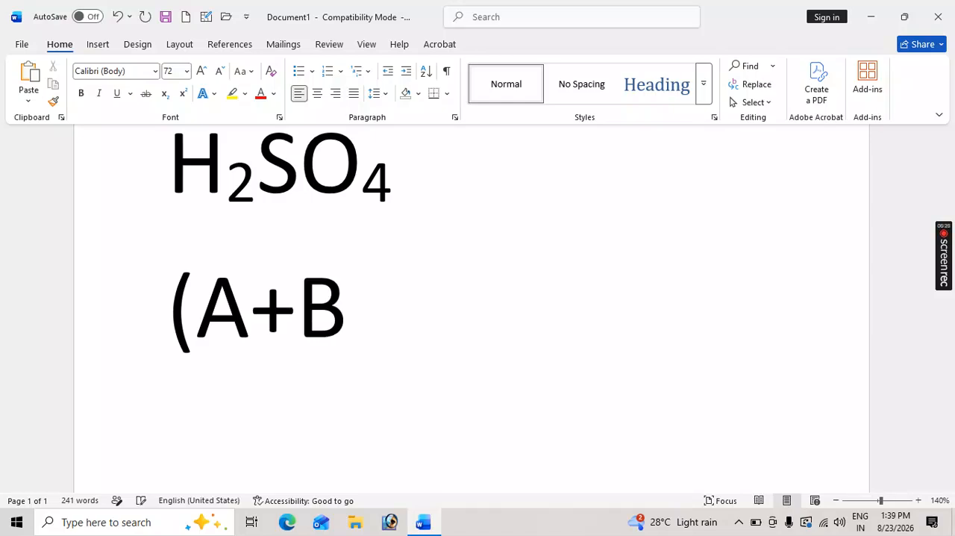
{"action": "type", "text": ")"}
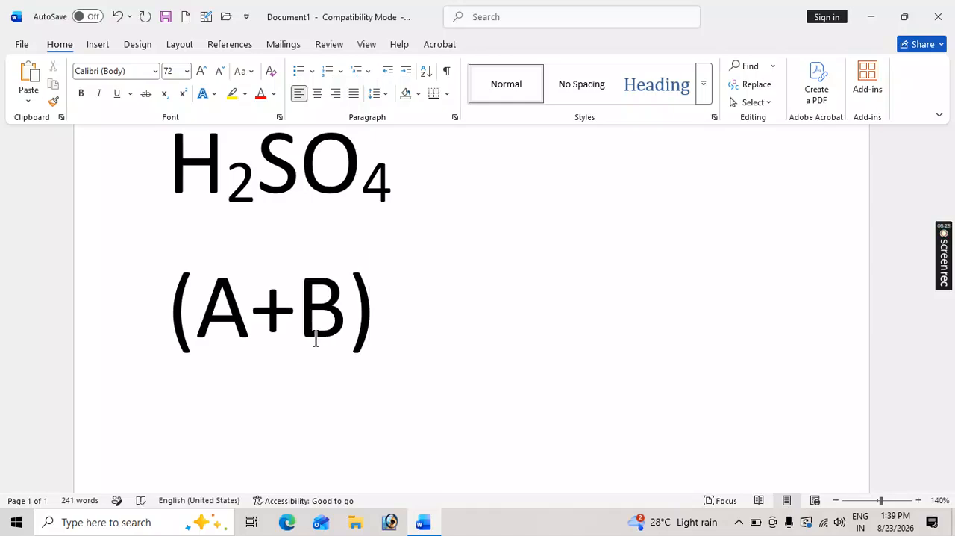
{"action": "type", "text": "2"}
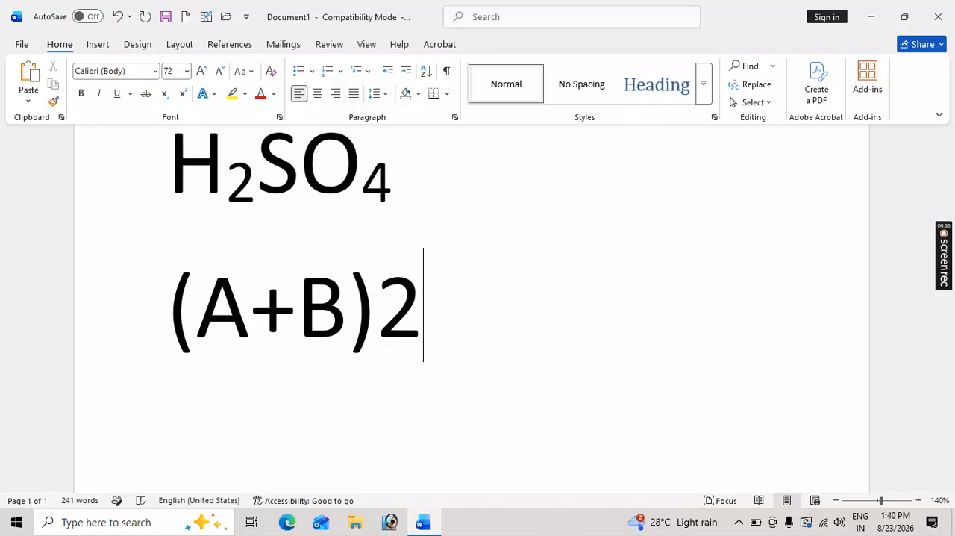
Format the 2 after (A+B) as superscript and place the cursor right after it.
{"action": "key", "text": "shift+Left"}
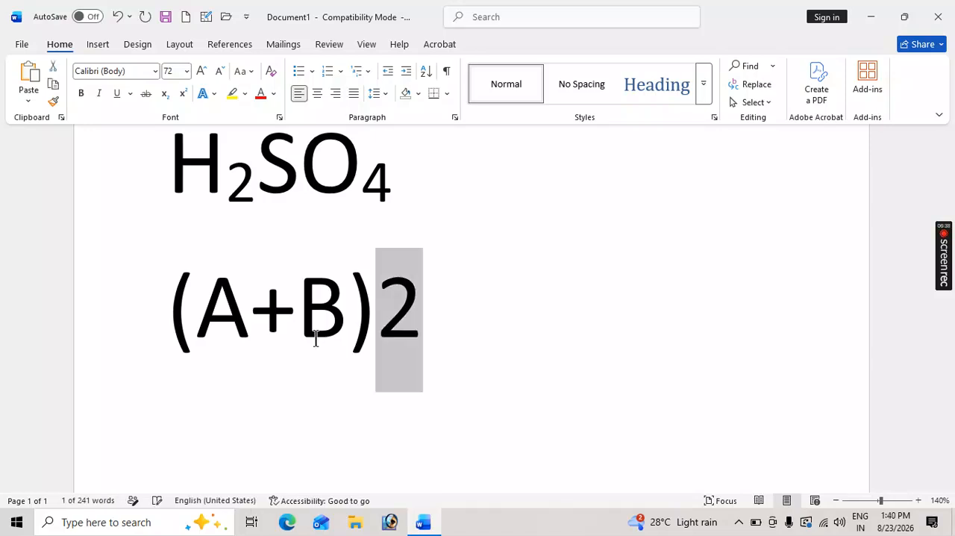
{"action": "left_click", "coordinate": [183, 91]}
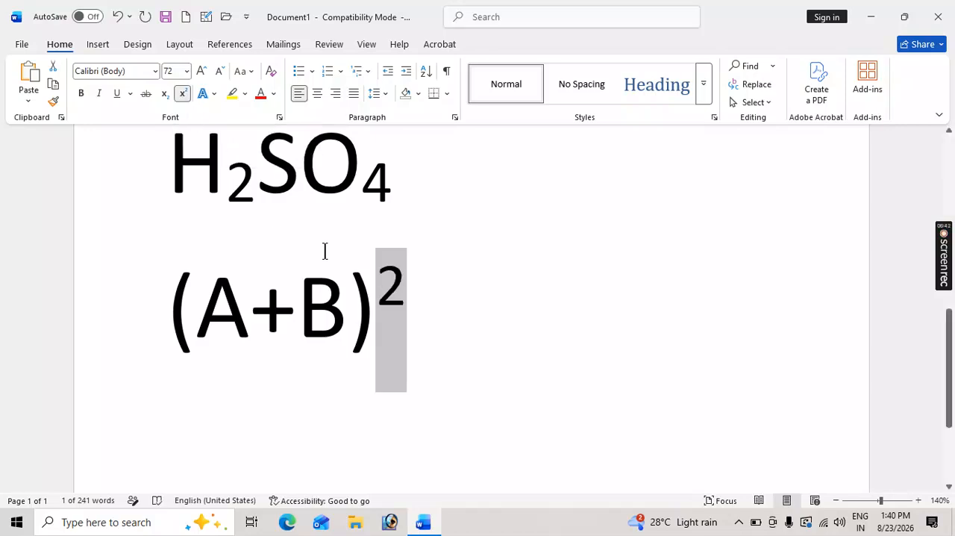
{"action": "left_click", "coordinate": [404, 275]}
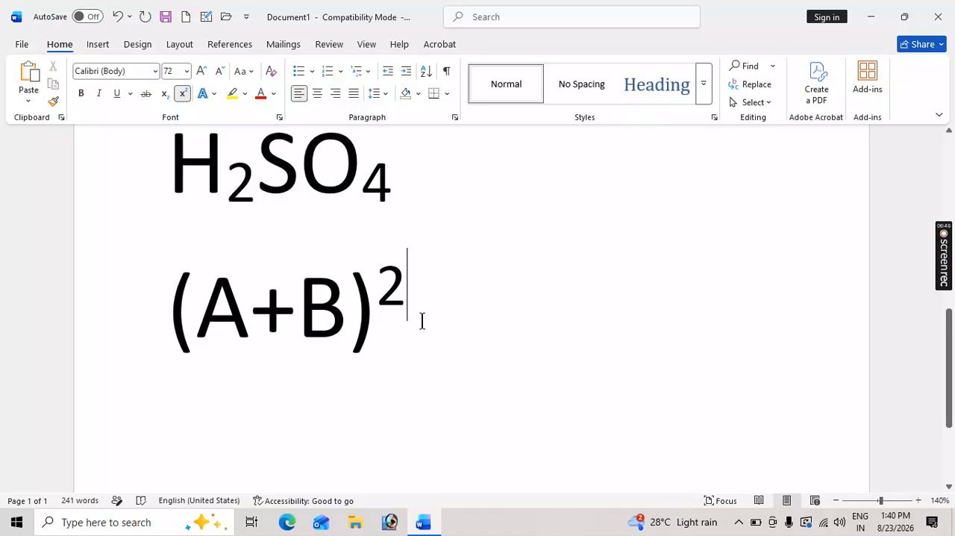
Try entering HR56 in superscript after the exponent, and delete those characters again.
{"action": "type", "text": "HR56"}
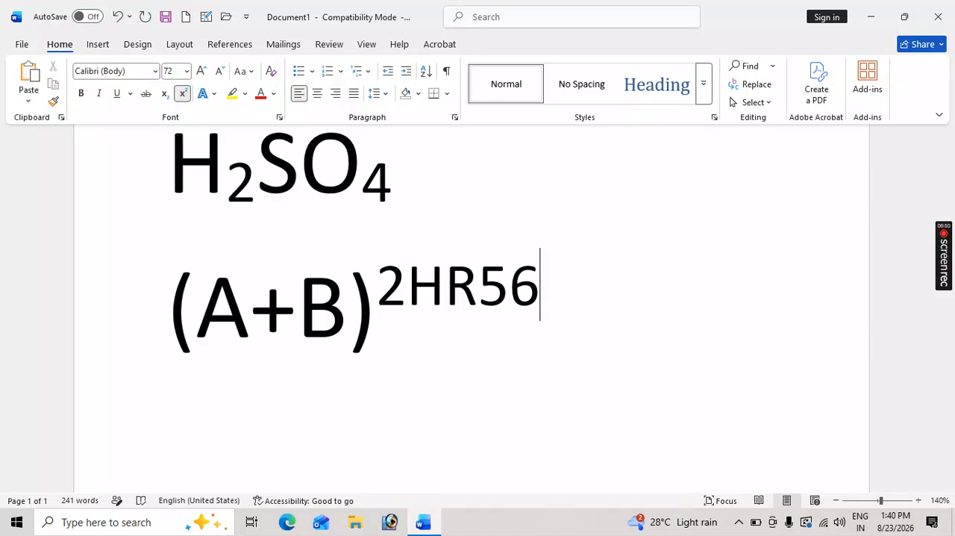
{"action": "key", "text": "BackSpace"}
{"action": "key", "text": "BackSpace"}
{"action": "key", "text": "BackSpace"}
{"action": "key", "text": "BackSpace"}
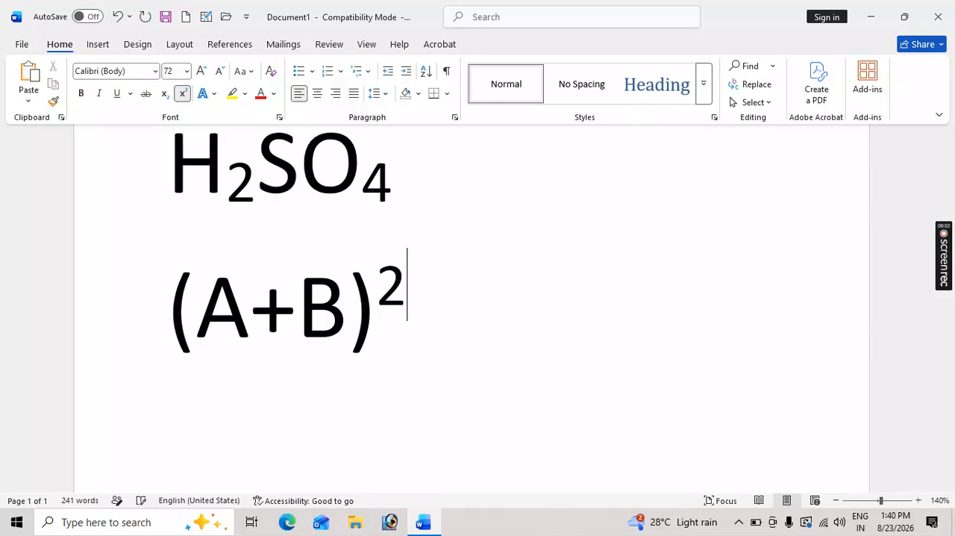
Continue the expression in normal text with =A2 and format its new 2 as superscript.
{"action": "left_click", "coordinate": [183, 94]}
{"action": "type", "text": "="}
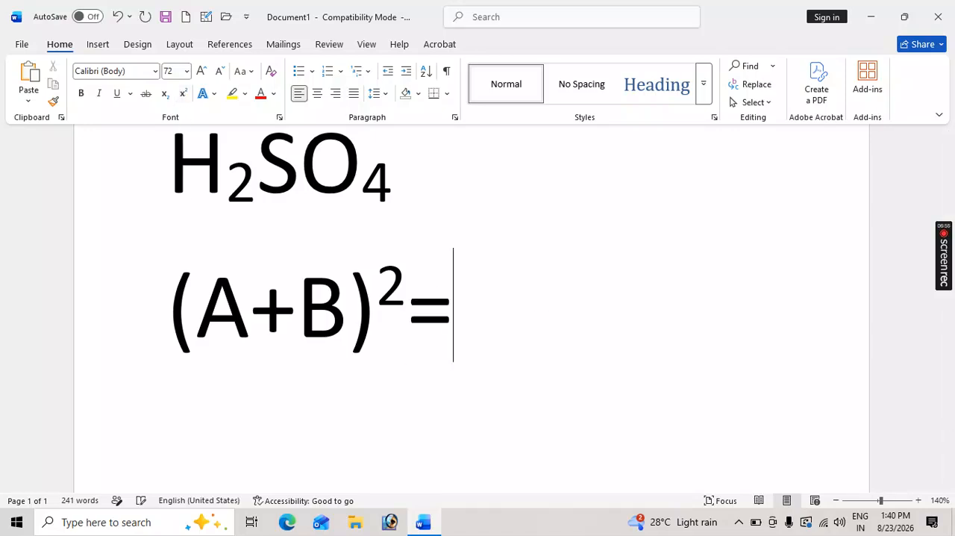
{"action": "type", "text": "A2"}
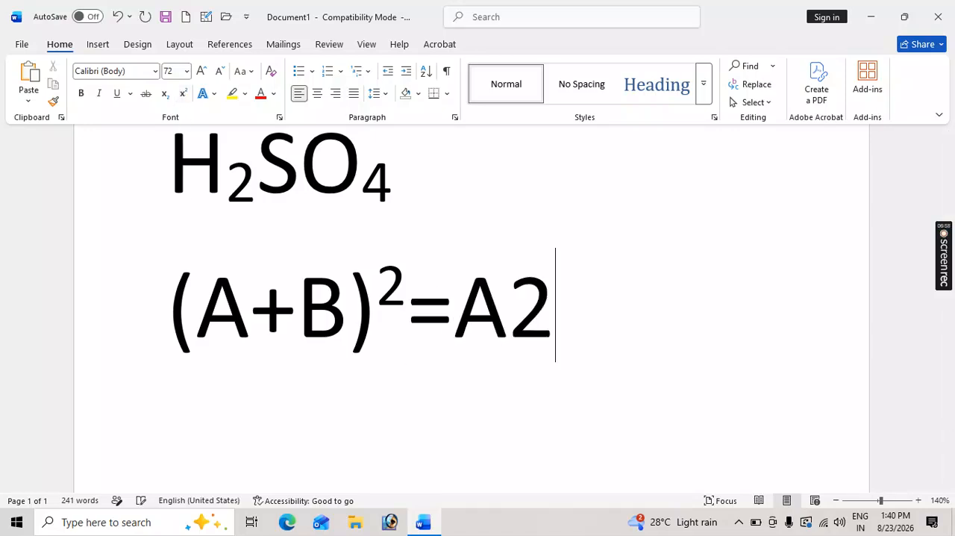
{"action": "left_click_drag", "start_coordinate": [522, 318], "coordinate": [546, 317]}
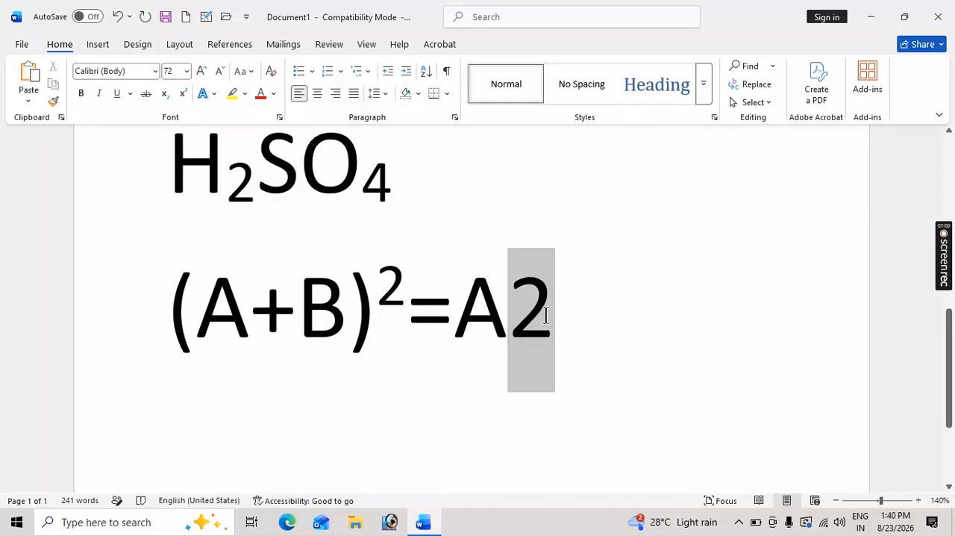
{"action": "left_click", "coordinate": [183, 94]}
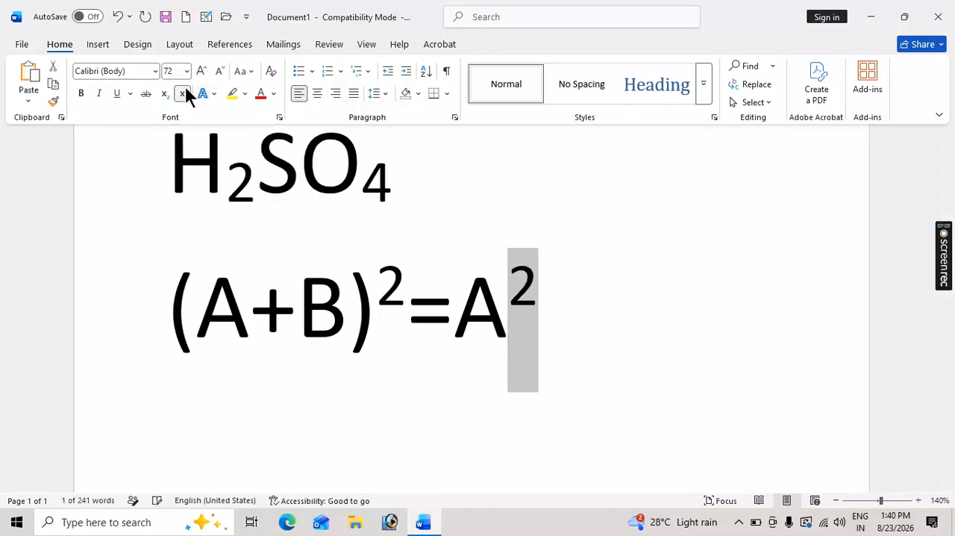
Delete all existing document content and enter a short sample name on the empty page.
{"action": "left_click", "coordinate": [528, 322]}
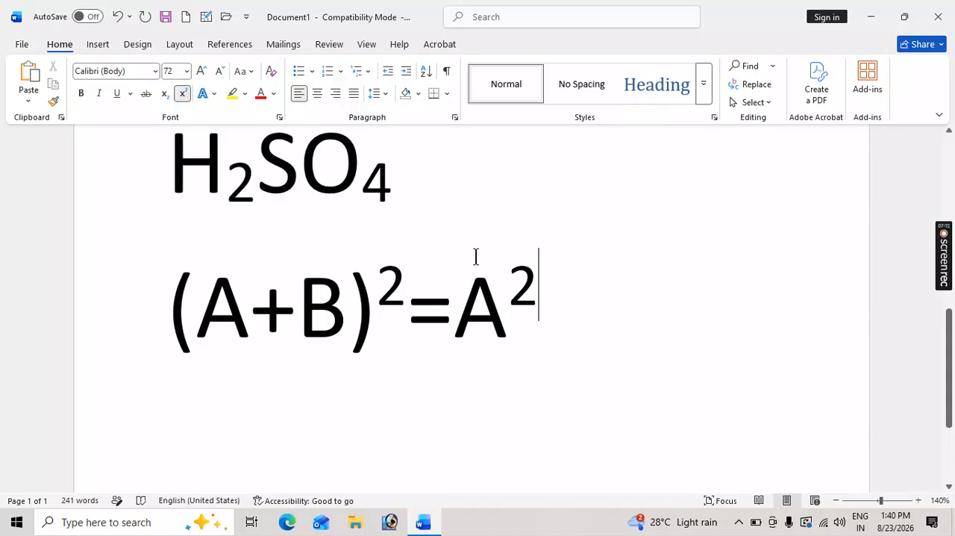
{"action": "key", "text": "ctrl+a"}
{"action": "key", "text": "Delete"}
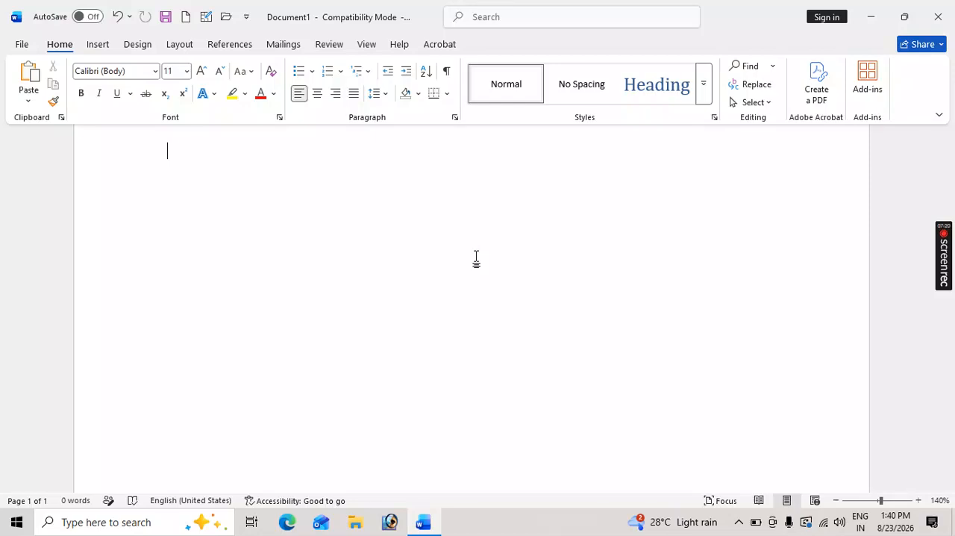
{"action": "type", "text": "R"}
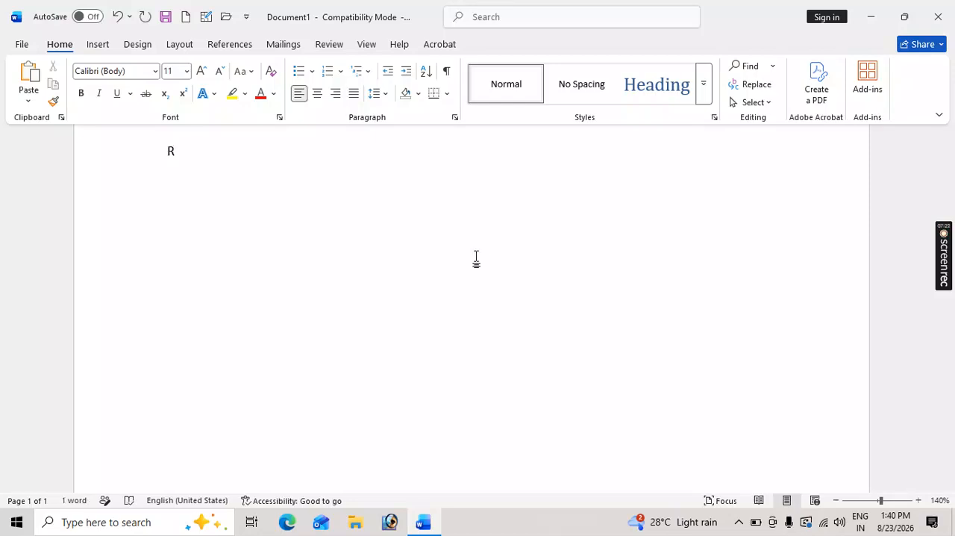
{"action": "type", "text": "abi"}
Set the sample name's font size to 72 and align it right.
{"action": "double_click", "coordinate": [184, 149]}
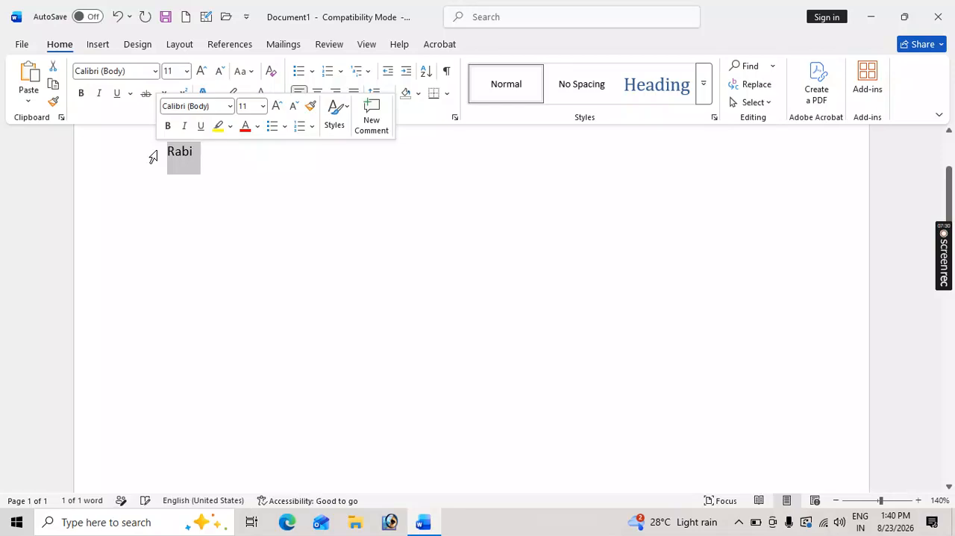
{"action": "left_click", "coordinate": [187, 70]}
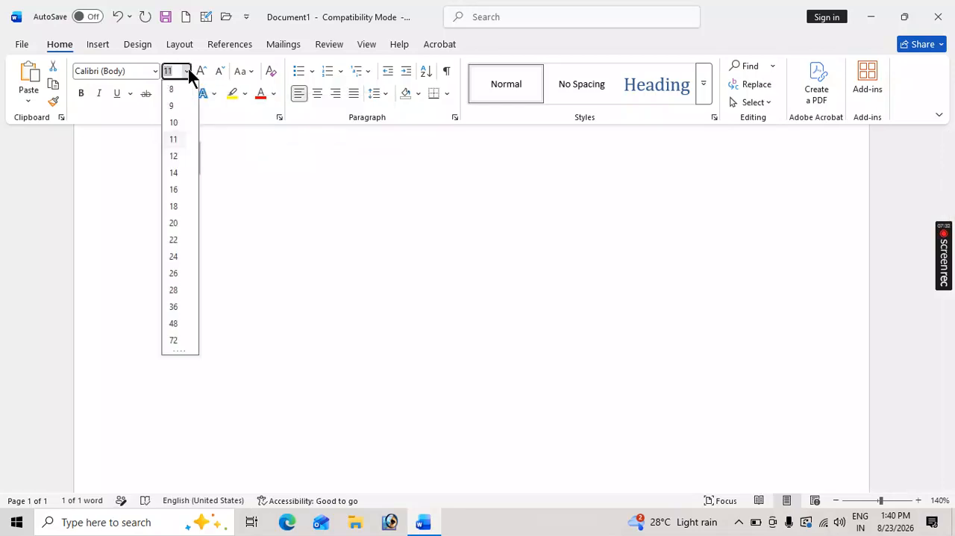
{"action": "left_click", "coordinate": [182, 341]}
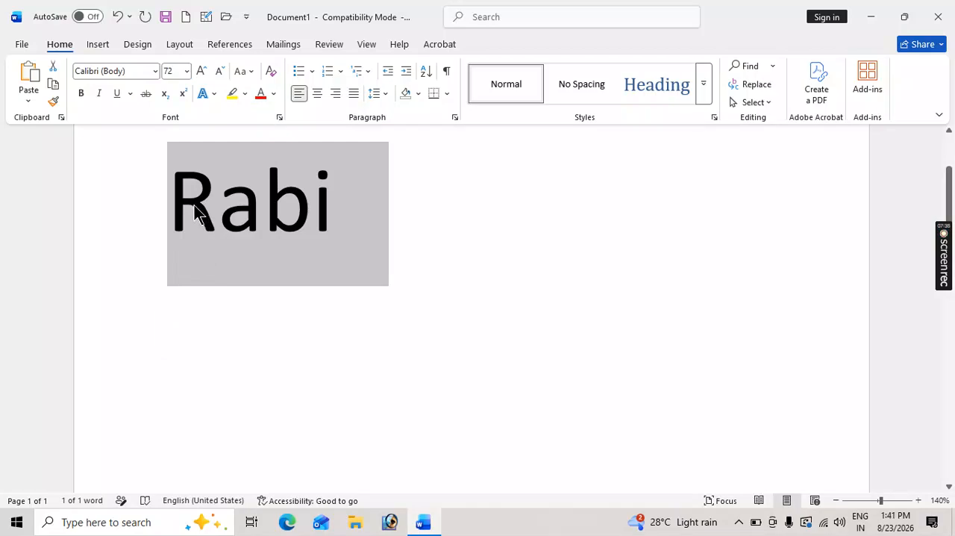
{"action": "left_click", "coordinate": [336, 94]}
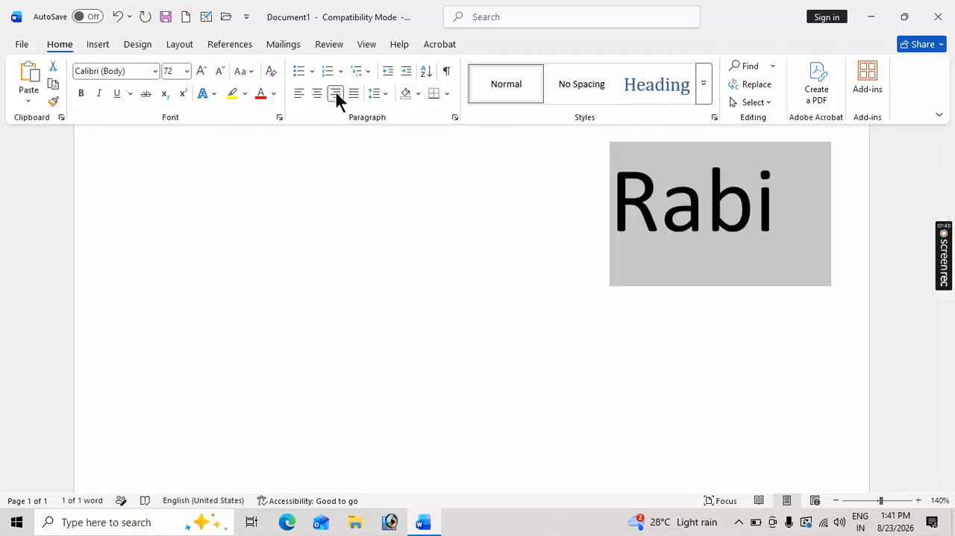
Apply the white fill, blue outline and blue glow (Accent color 1) text effect to the sample name and remove its outline.
{"action": "left_click", "coordinate": [215, 94]}
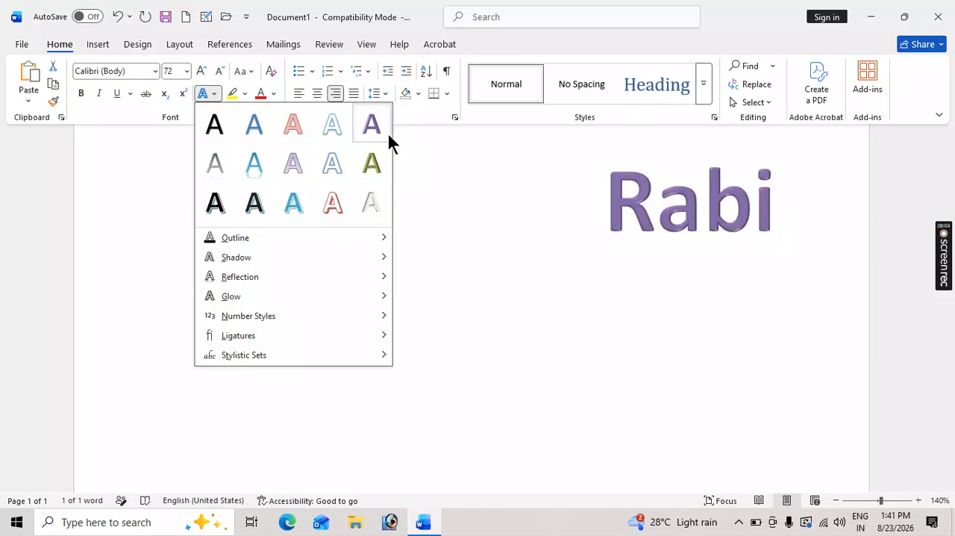
{"action": "left_click", "coordinate": [331, 165]}
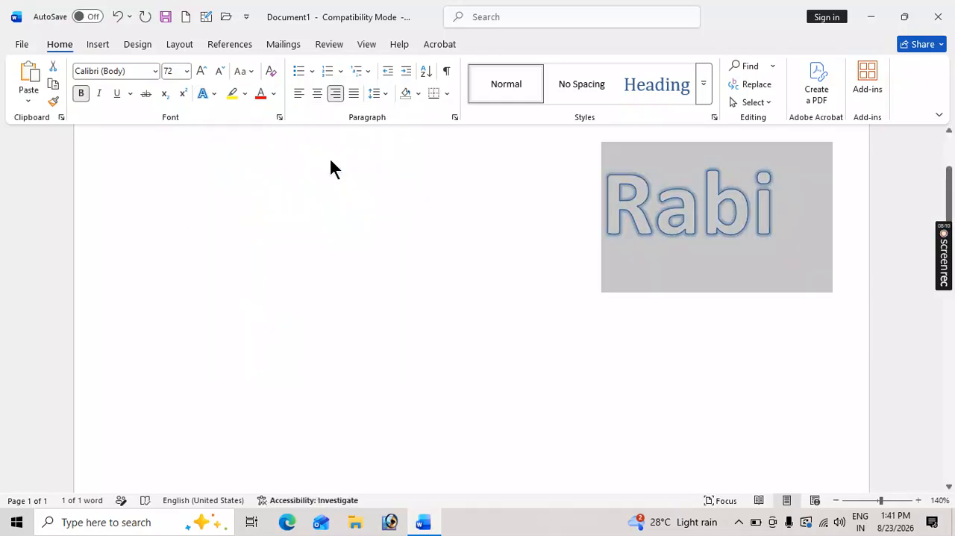
{"action": "left_click", "coordinate": [214, 95]}
{"action": "mouse_move", "coordinate": [228, 241]}
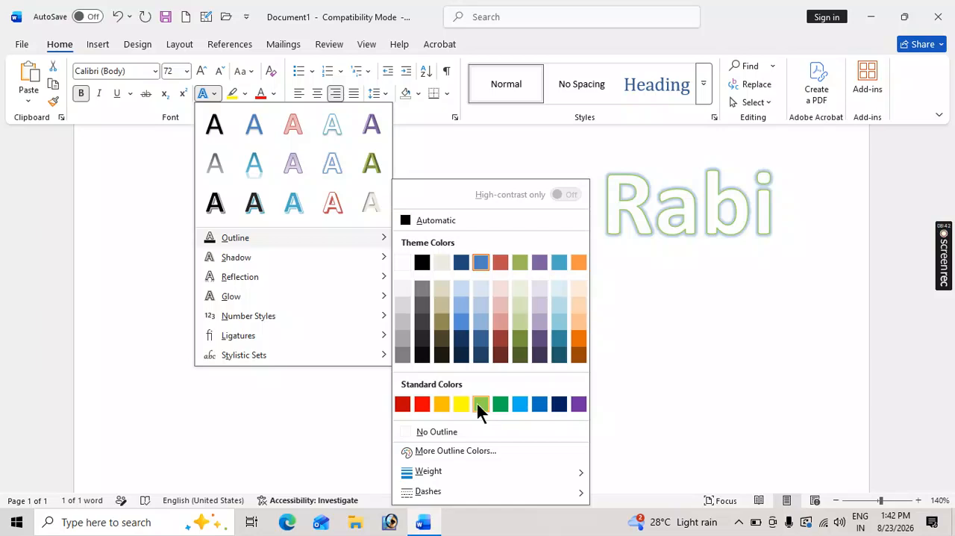
{"action": "left_click", "coordinate": [426, 433]}
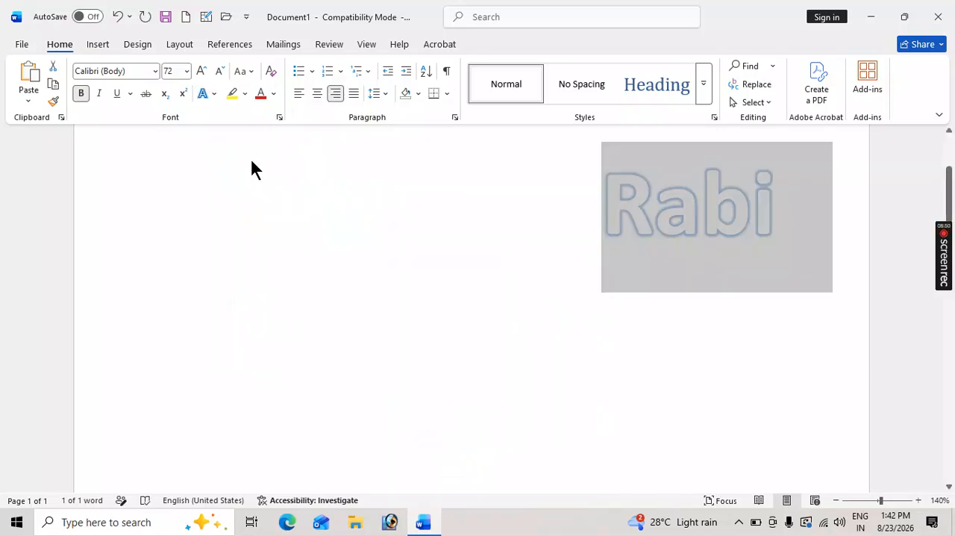
Give the sample name's letters a magenta text outline chosen from the additional standard outline colors.
{"action": "left_click", "coordinate": [214, 93]}
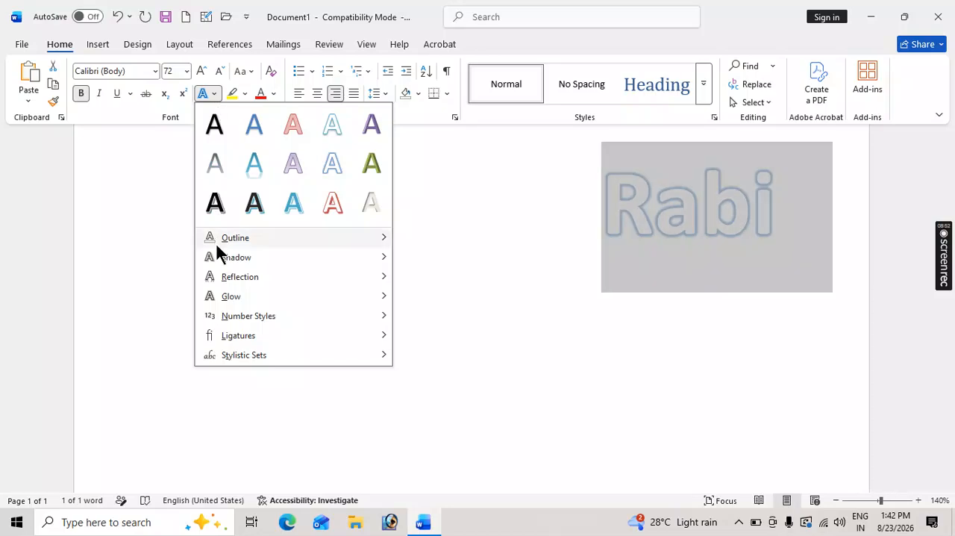
{"action": "mouse_move", "coordinate": [247, 257]}
{"action": "mouse_move", "coordinate": [363, 238]}
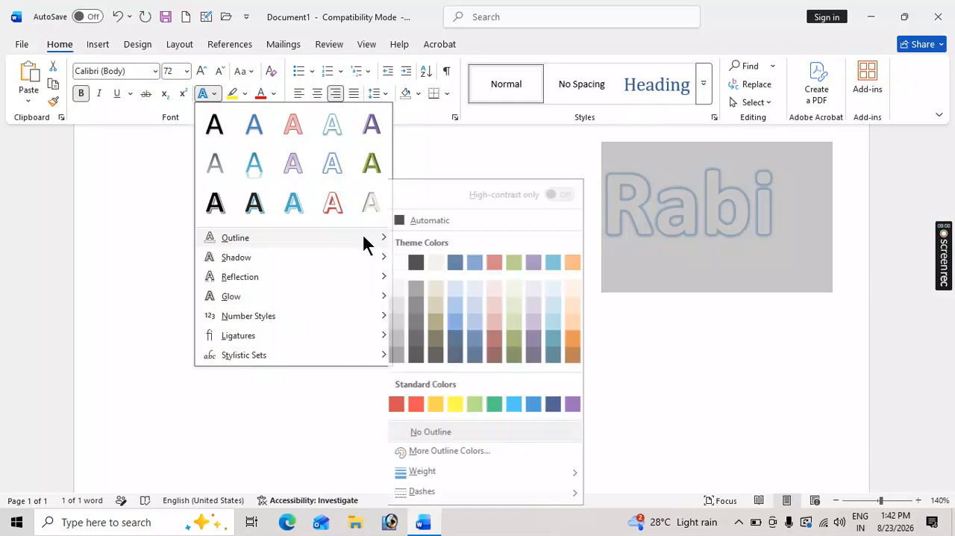
{"action": "left_click", "coordinate": [440, 452]}
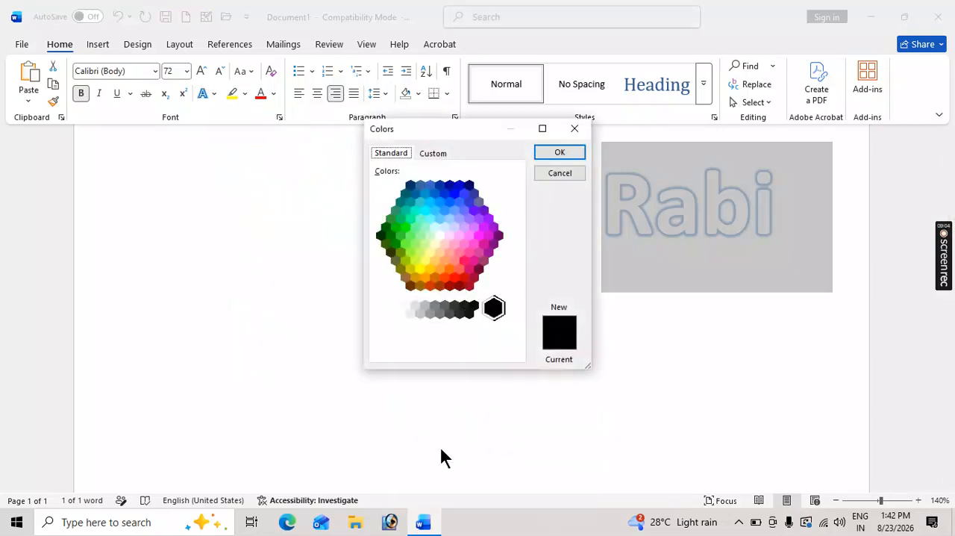
{"action": "left_click", "coordinate": [480, 238]}
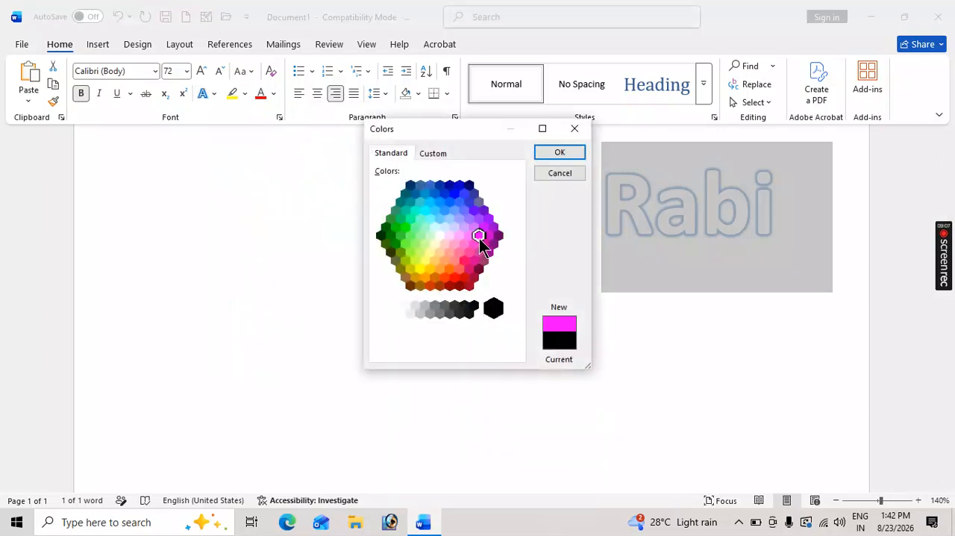
{"action": "left_click", "coordinate": [561, 153]}
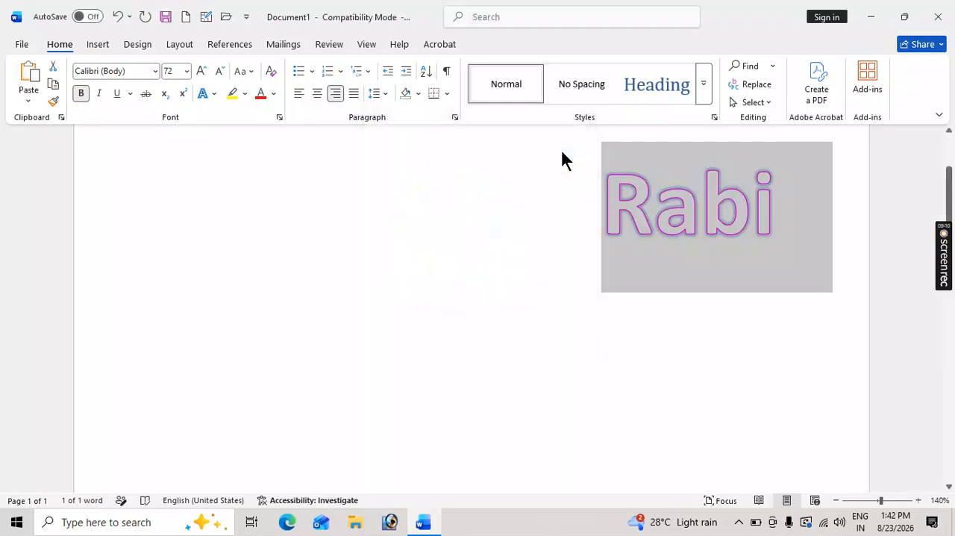
{"action": "left_click", "coordinate": [634, 190]}
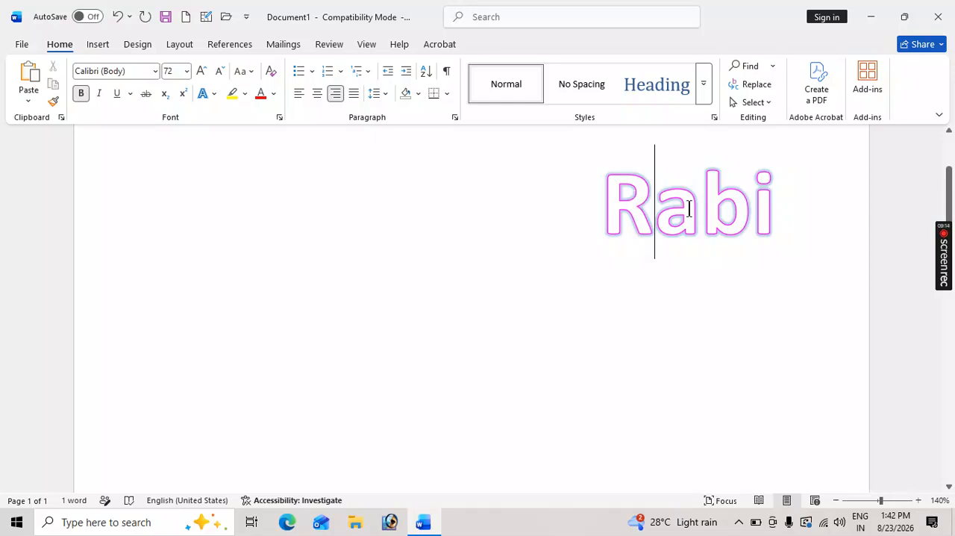
Set the text outline weight of the whole sample name to 3 pt.
{"action": "left_click_drag", "start_coordinate": [783, 206], "coordinate": [605, 206]}
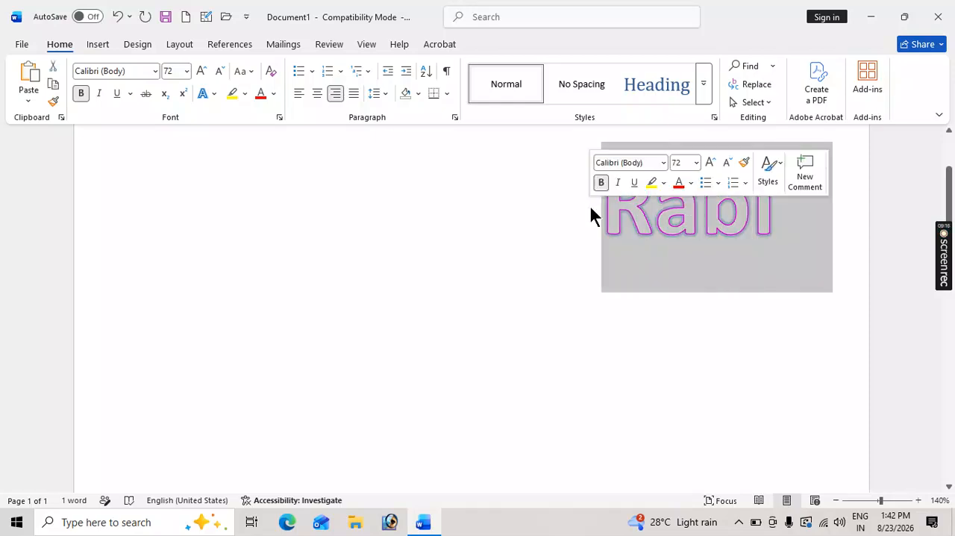
{"action": "left_click", "coordinate": [214, 94]}
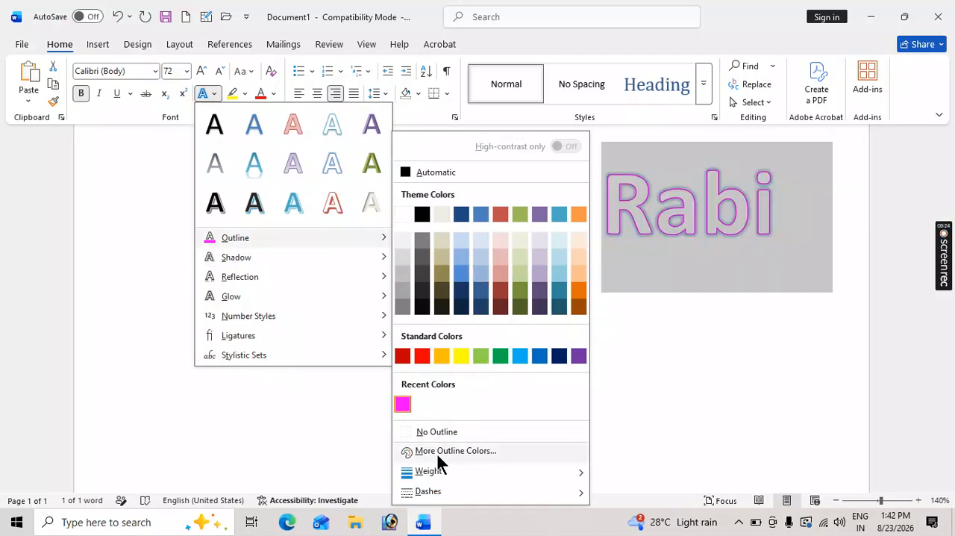
{"action": "mouse_move", "coordinate": [436, 472]}
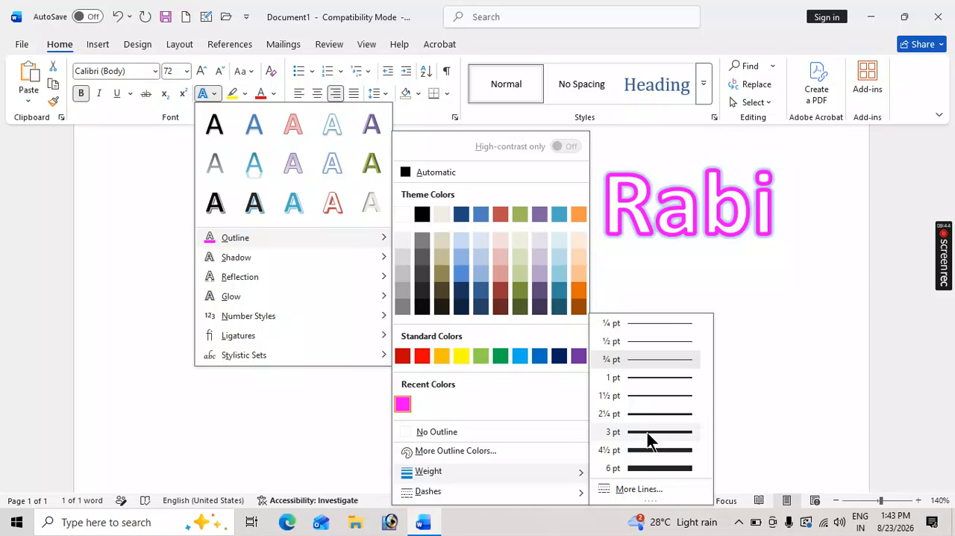
{"action": "left_click", "coordinate": [647, 432]}
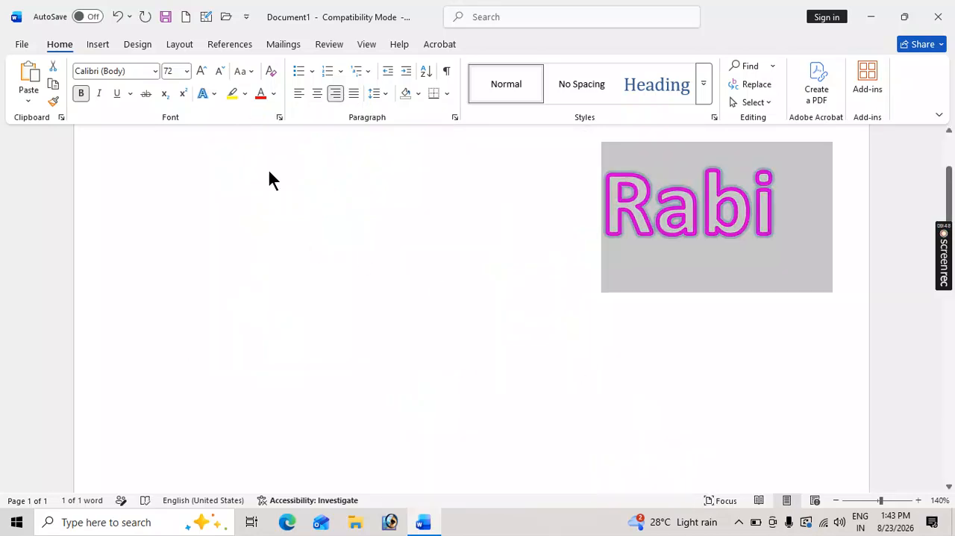
Examine the outline dash, shadow, reflection and glow options among the text effects without applying any.
{"action": "left_click", "coordinate": [215, 93]}
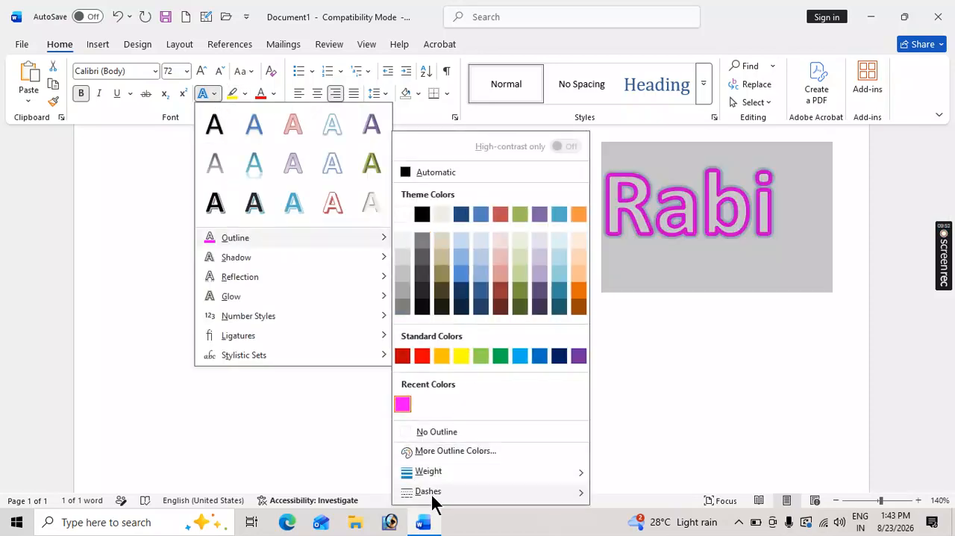
{"action": "mouse_move", "coordinate": [433, 494]}
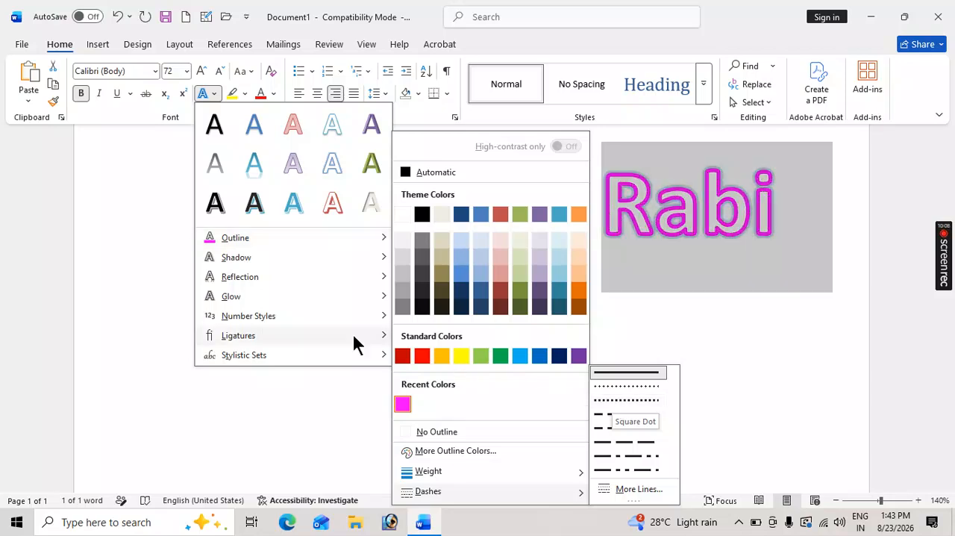
{"action": "mouse_move", "coordinate": [266, 257]}
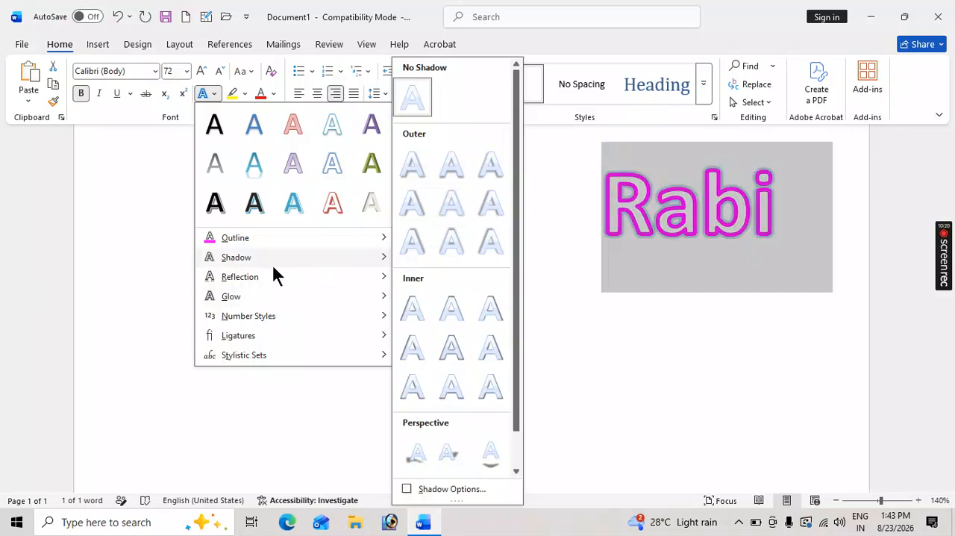
{"action": "mouse_move", "coordinate": [270, 273]}
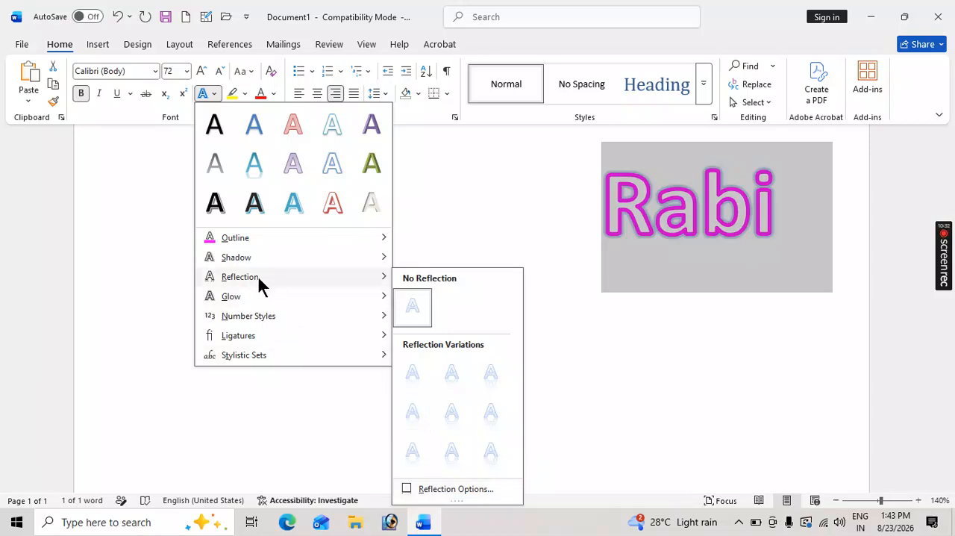
{"action": "mouse_move", "coordinate": [258, 297]}
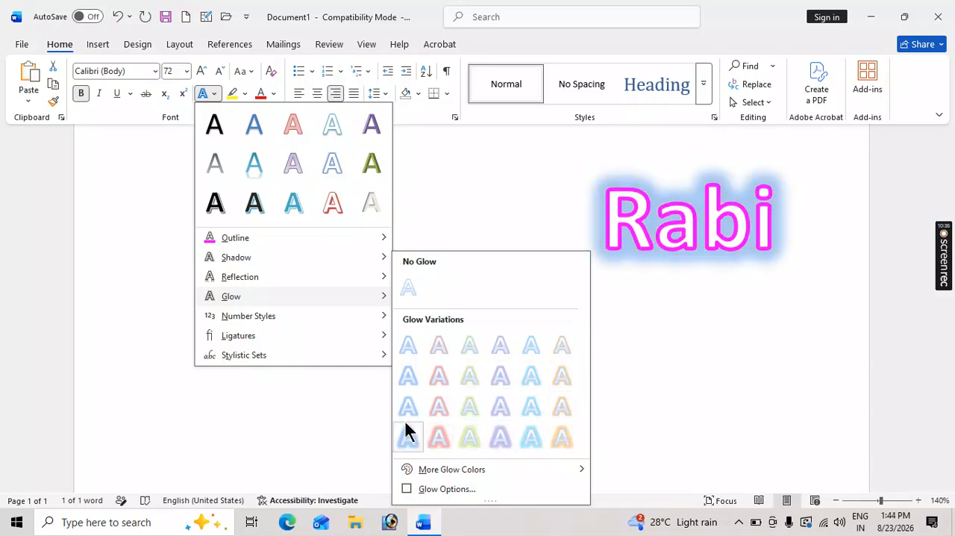
{"action": "mouse_move", "coordinate": [438, 471]}
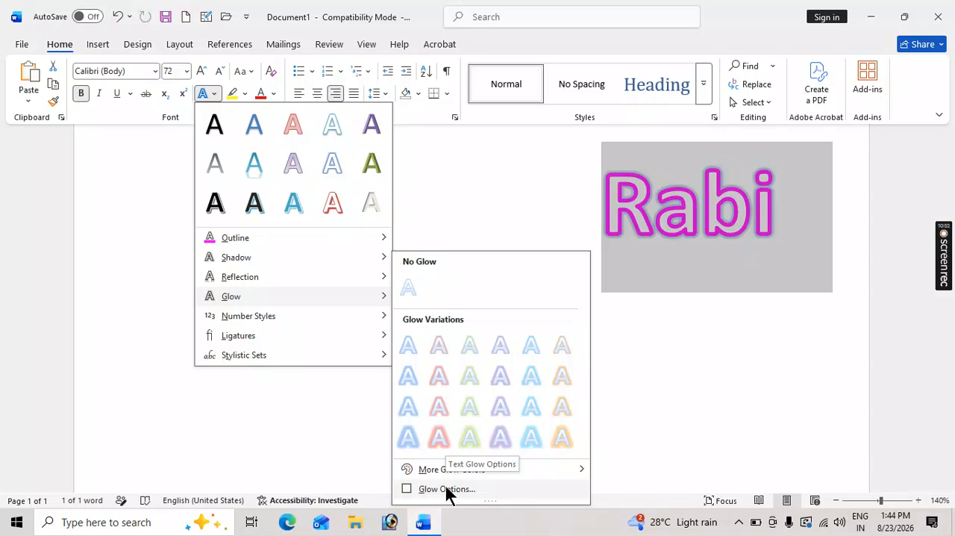
{"action": "mouse_move", "coordinate": [246, 315]}
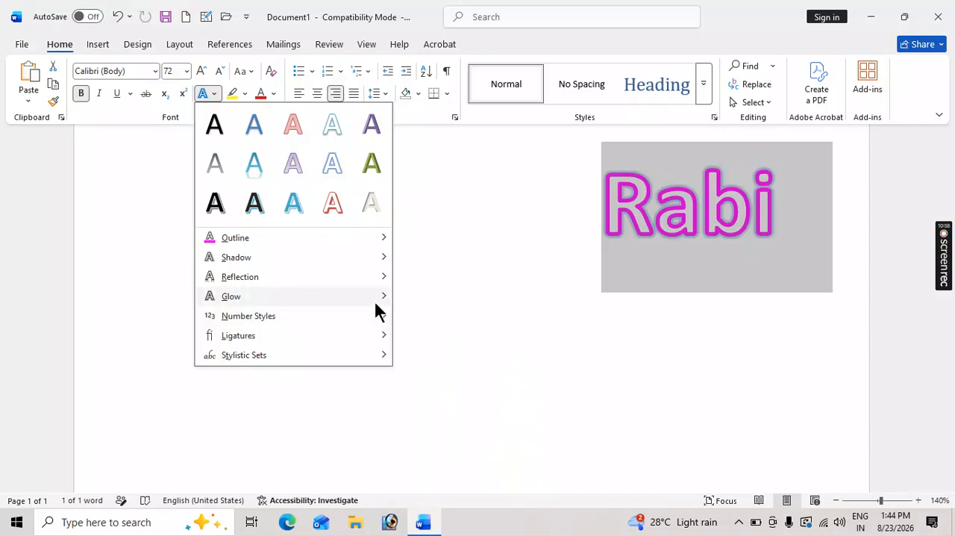
{"action": "left_click", "coordinate": [668, 221]}
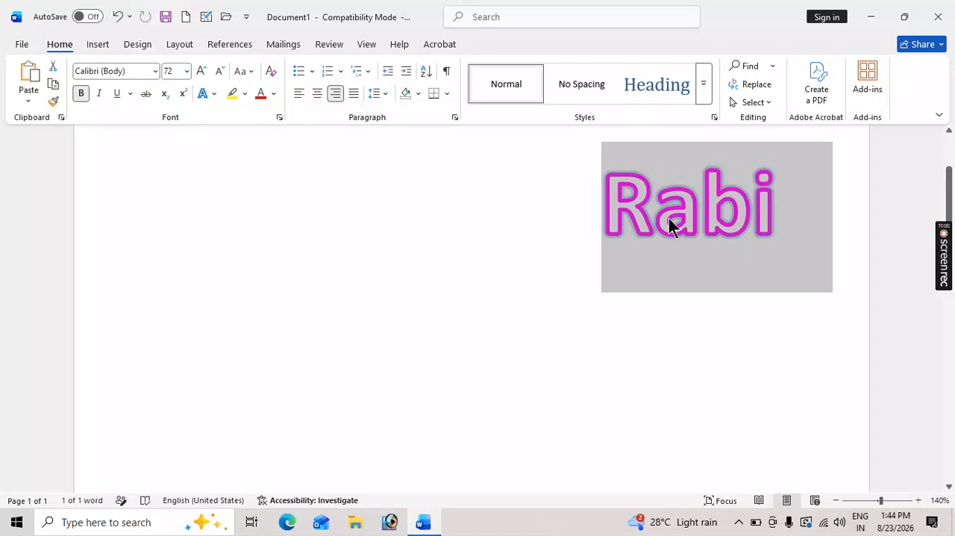
Select the whole sample name and clear all of its formatting.
{"action": "left_click", "coordinate": [788, 209]}
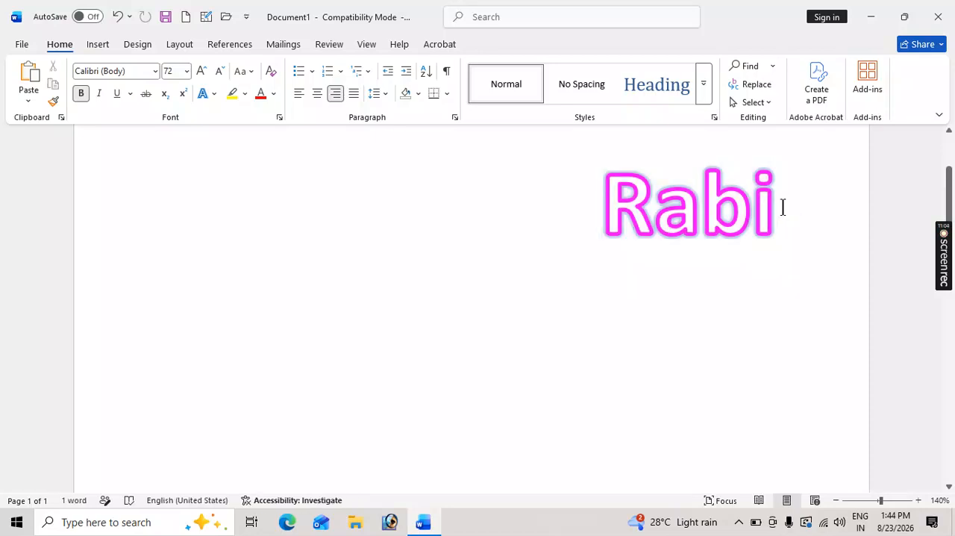
{"action": "left_click_drag", "start_coordinate": [783, 207], "coordinate": [587, 207]}
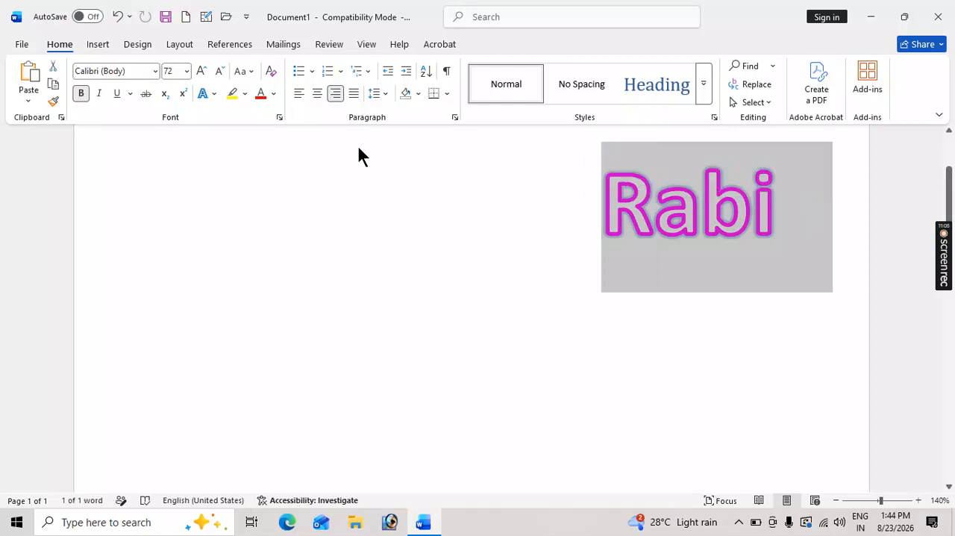
{"action": "left_click", "coordinate": [271, 70]}
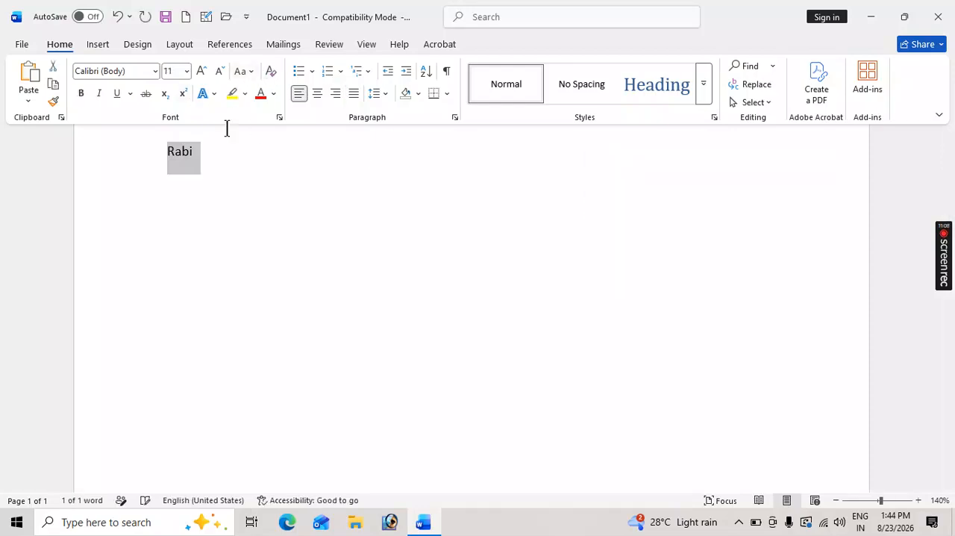
Add the number 23456 on a new line below the sample name.
{"action": "left_click", "coordinate": [200, 152]}
{"action": "key", "text": "Return"}
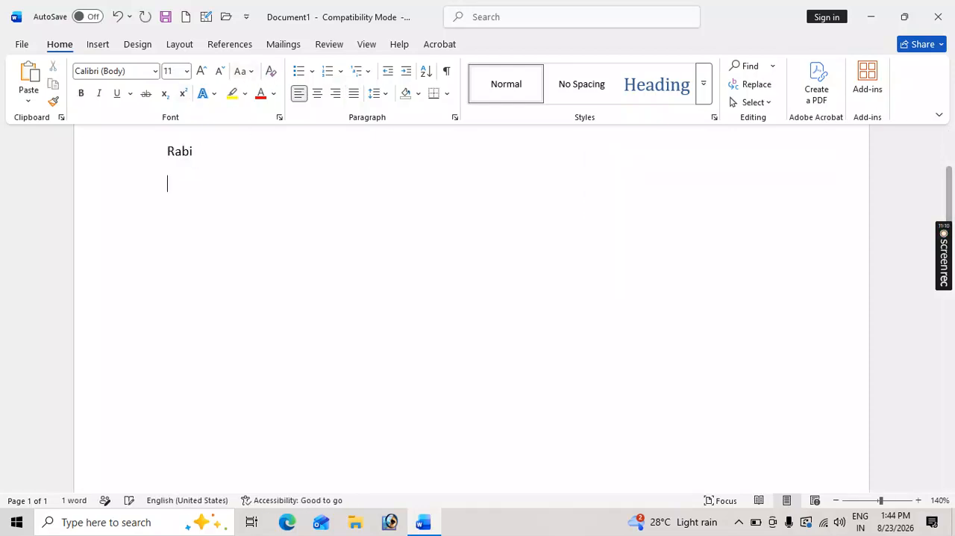
{"action": "type", "text": "23"}
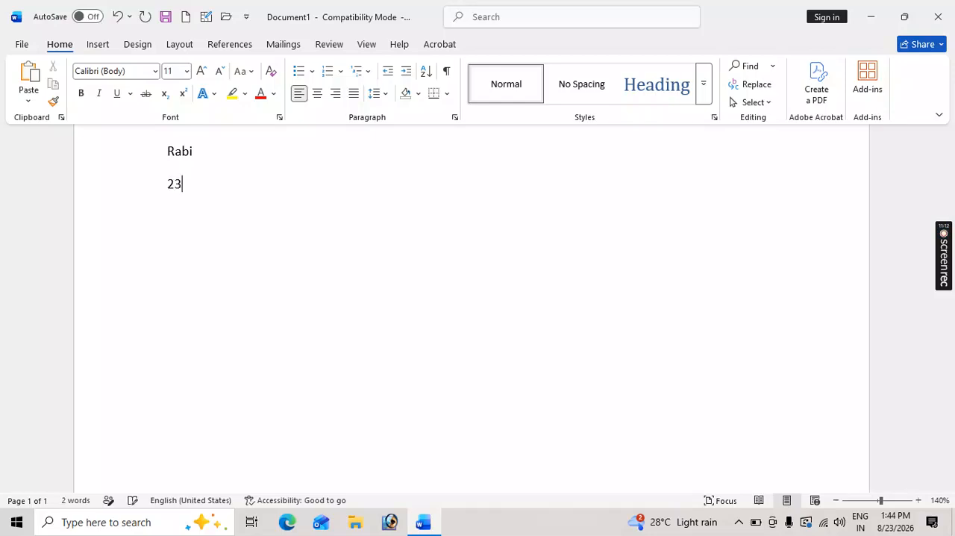
{"action": "type", "text": "456"}
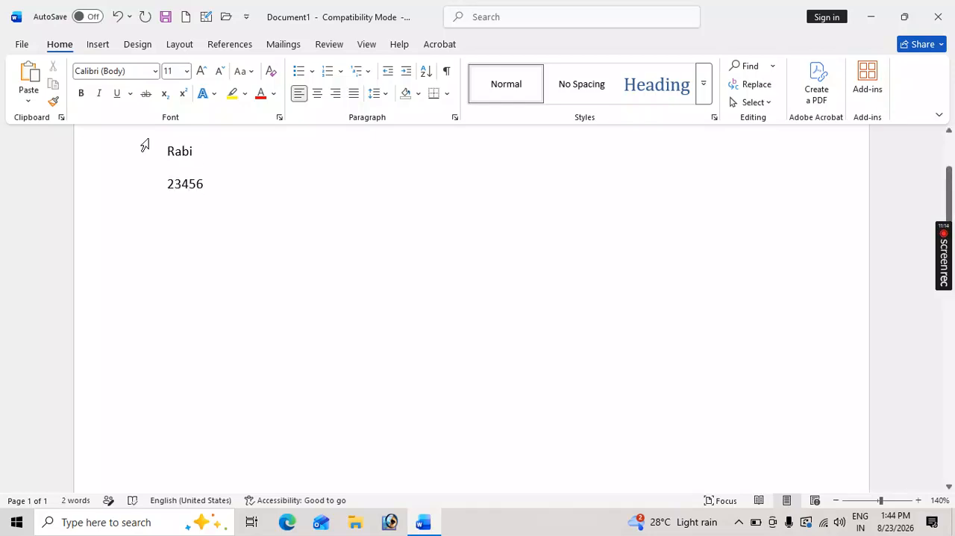
Set the font size of both the name and number lines to 72 and align them to the right.
{"action": "key", "text": "ctrl+a"}
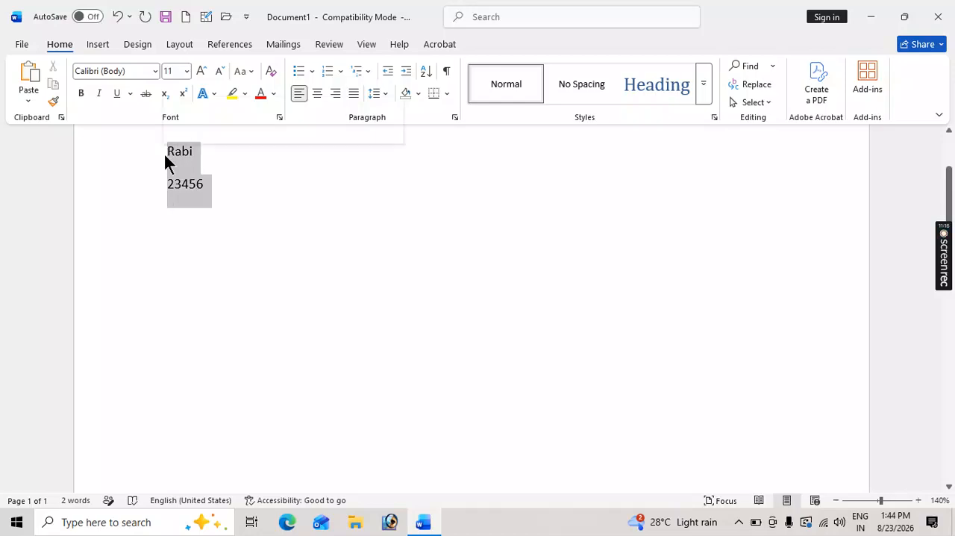
{"action": "left_click", "coordinate": [187, 71]}
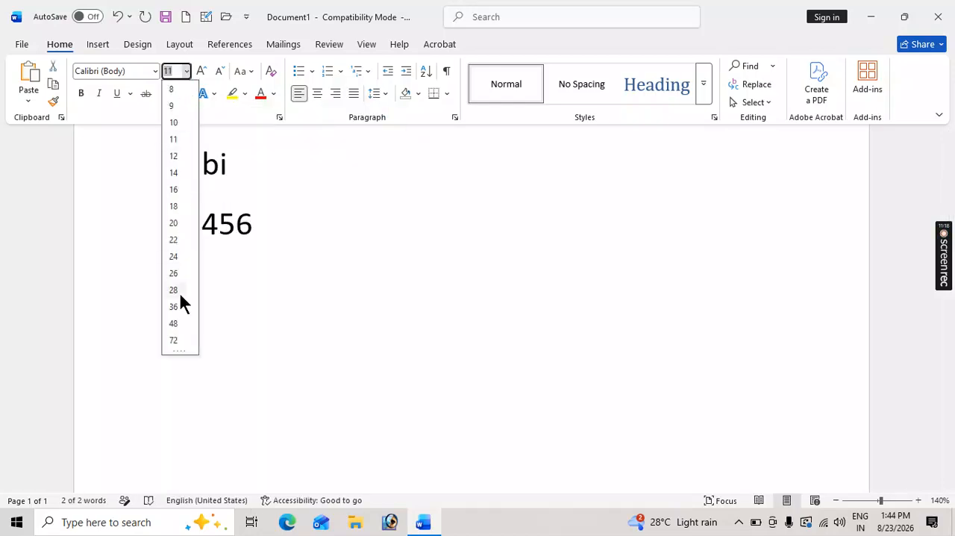
{"action": "left_click", "coordinate": [171, 341]}
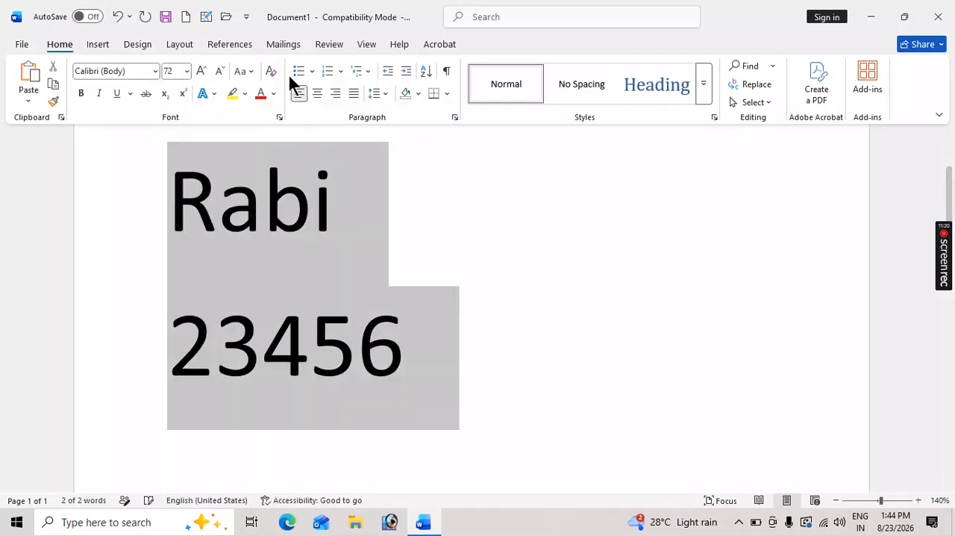
{"action": "left_click", "coordinate": [336, 94]}
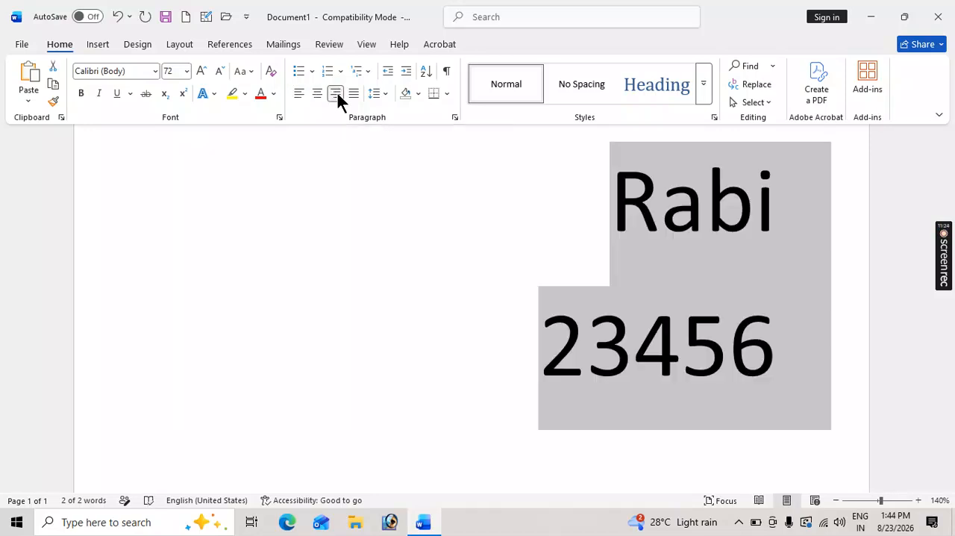
{"action": "left_click", "coordinate": [212, 95]}
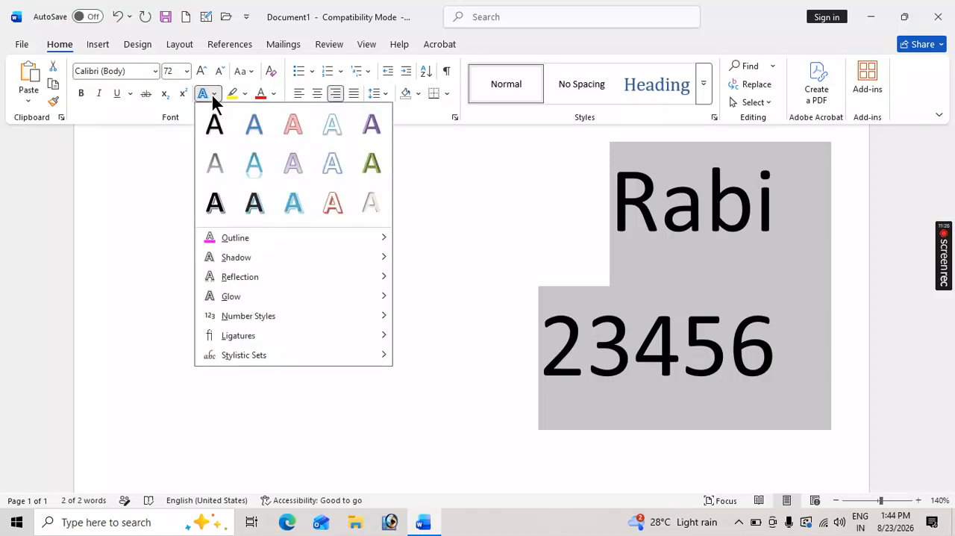
{"action": "mouse_move", "coordinate": [235, 244]}
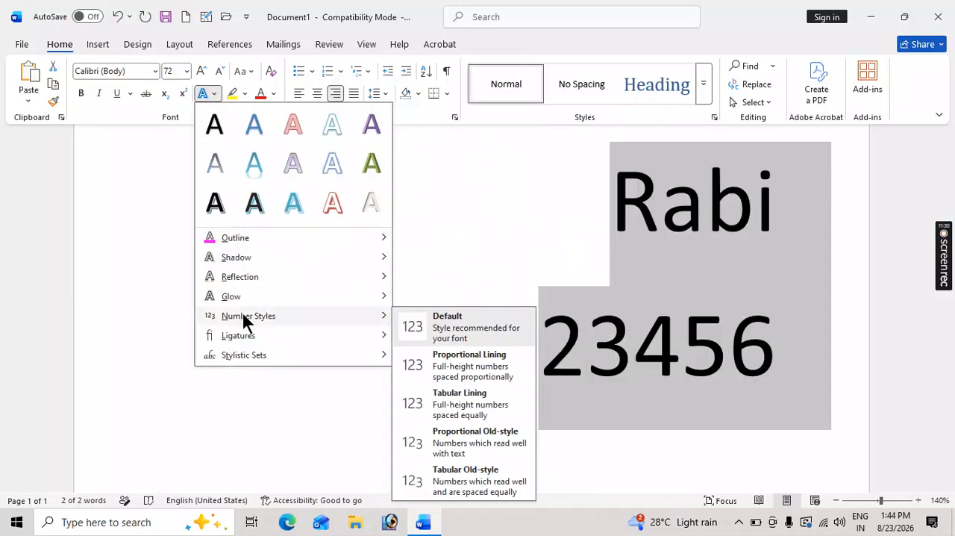
{"action": "left_click", "coordinate": [624, 320]}
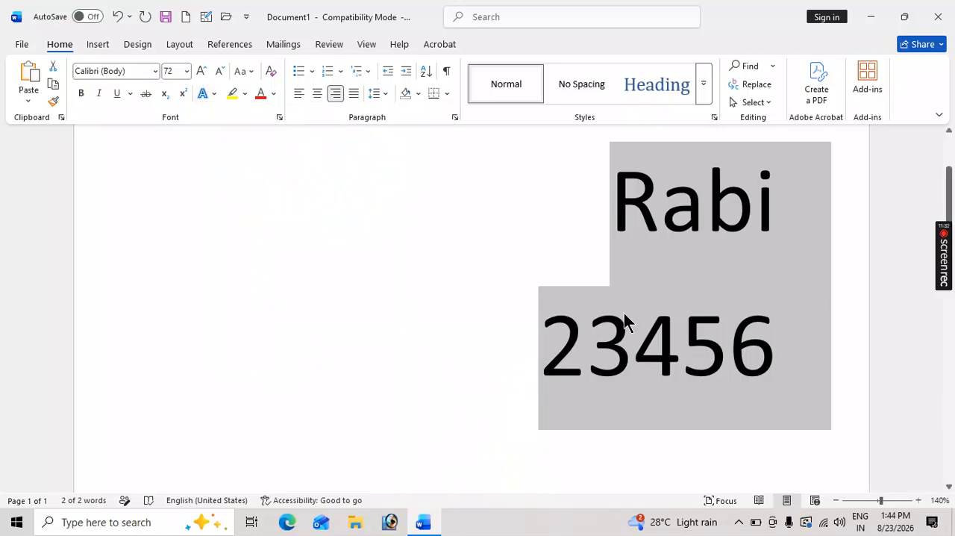
Apply the Proportional Old-style number style to the 23456 line only.
{"action": "left_click", "coordinate": [785, 348]}
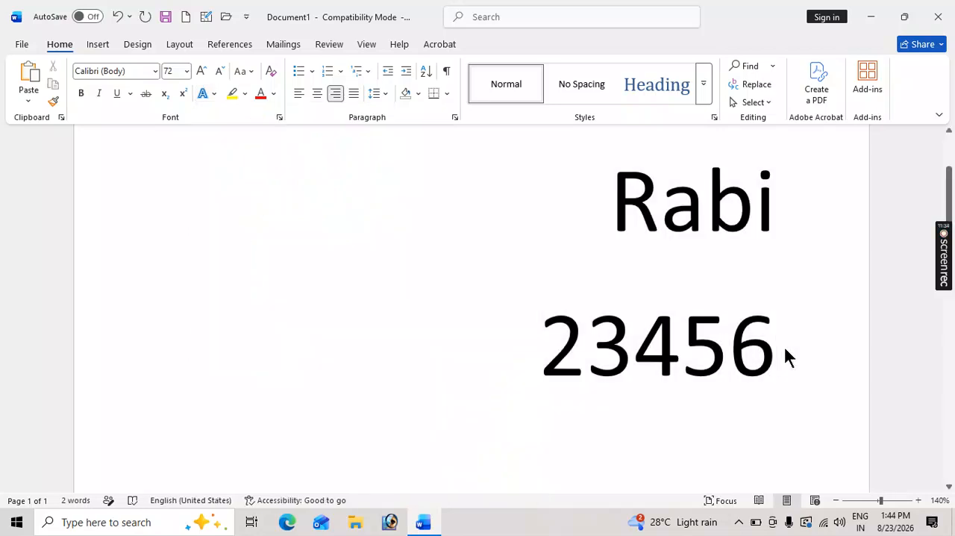
{"action": "left_click_drag", "start_coordinate": [776, 347], "coordinate": [531, 347]}
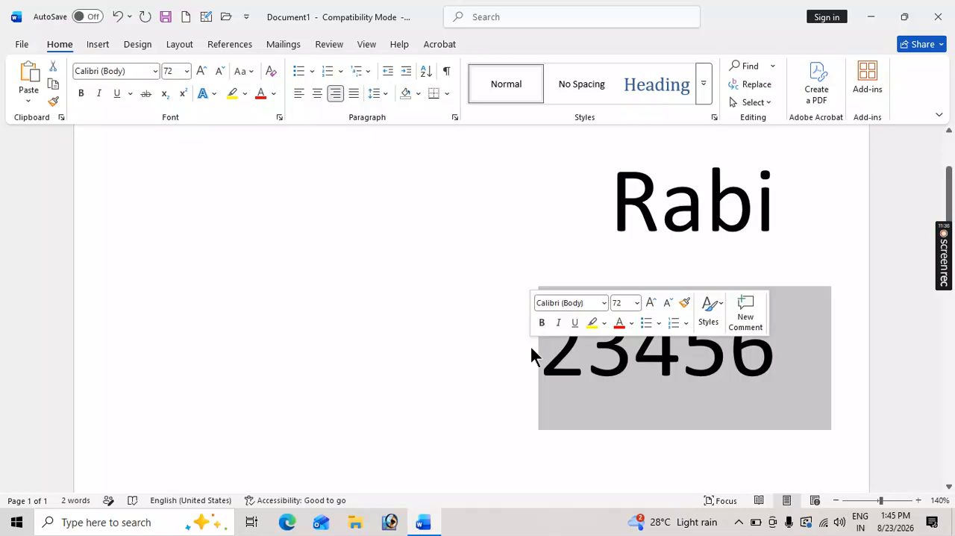
{"action": "left_click", "coordinate": [211, 91]}
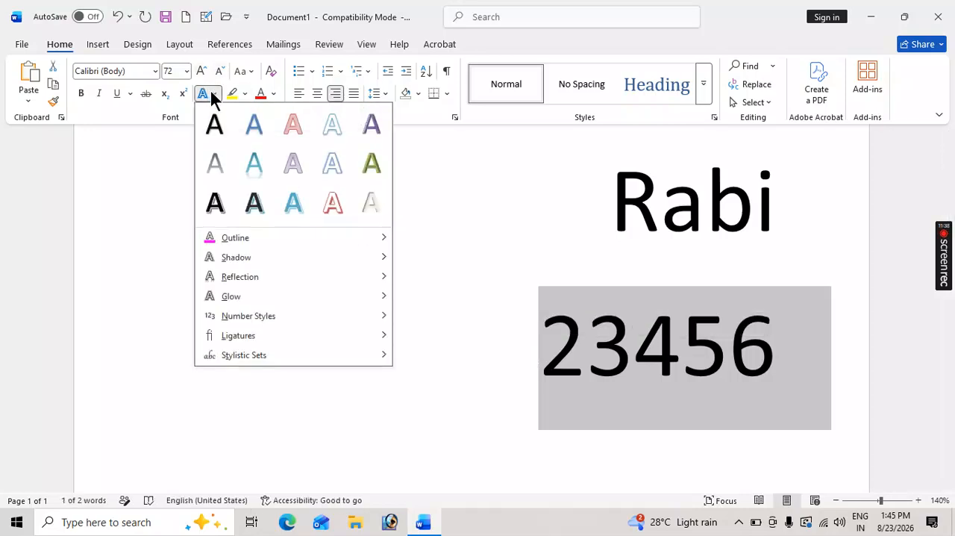
{"action": "mouse_move", "coordinate": [250, 319]}
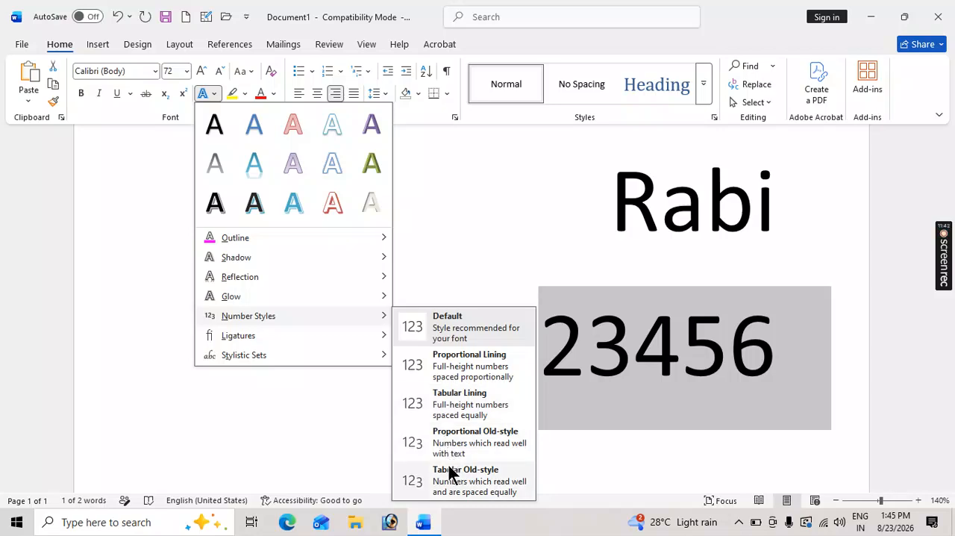
{"action": "left_click", "coordinate": [453, 440]}
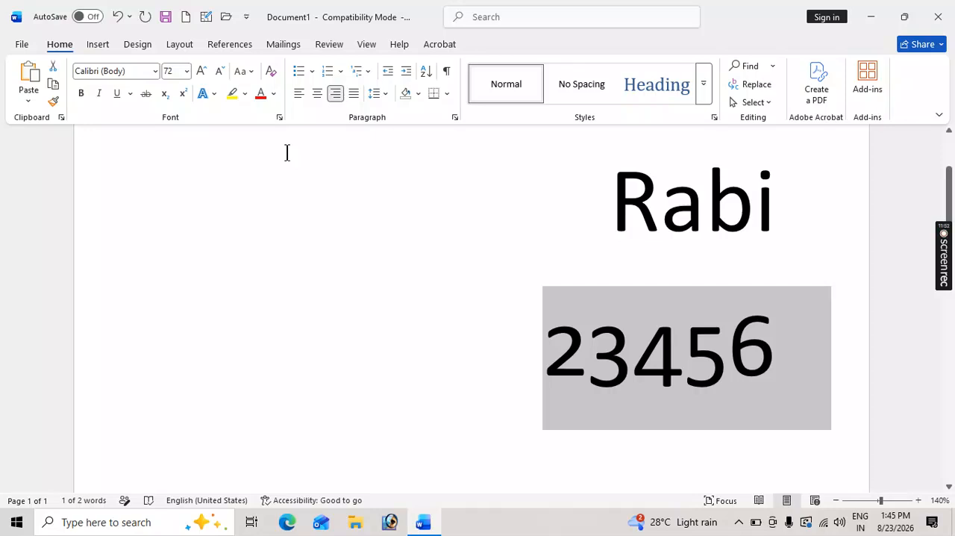
Change the number style of the 23456 line to Tabular Old-style.
{"action": "left_click", "coordinate": [215, 98]}
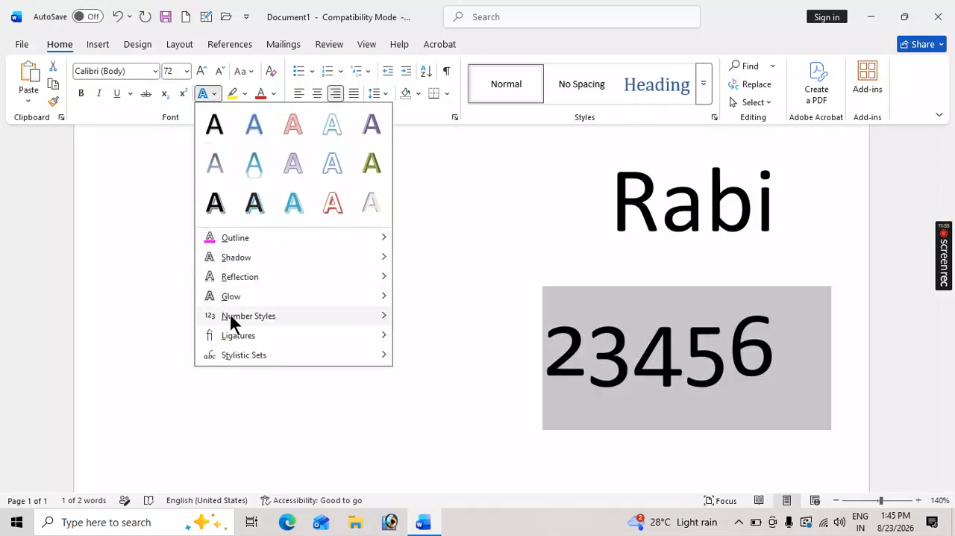
{"action": "mouse_move", "coordinate": [242, 316]}
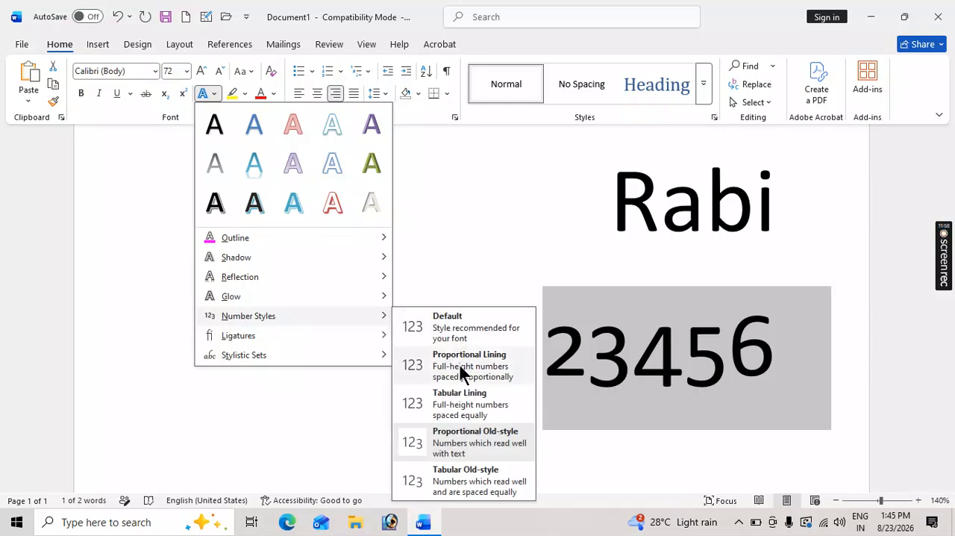
{"action": "left_click", "coordinate": [449, 478]}
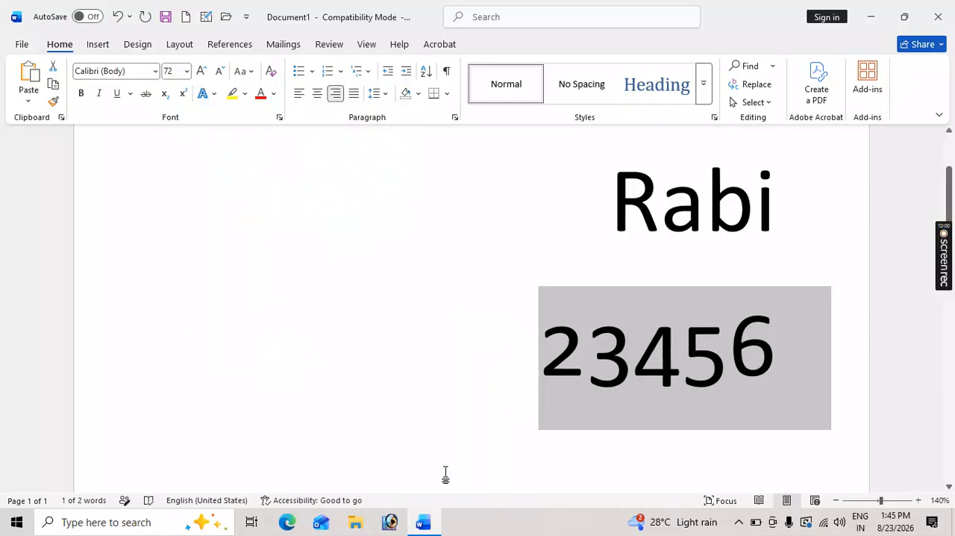
Set the 23456 line back to the Default number style.
{"action": "left_click", "coordinate": [212, 96]}
{"action": "mouse_move", "coordinate": [249, 315]}
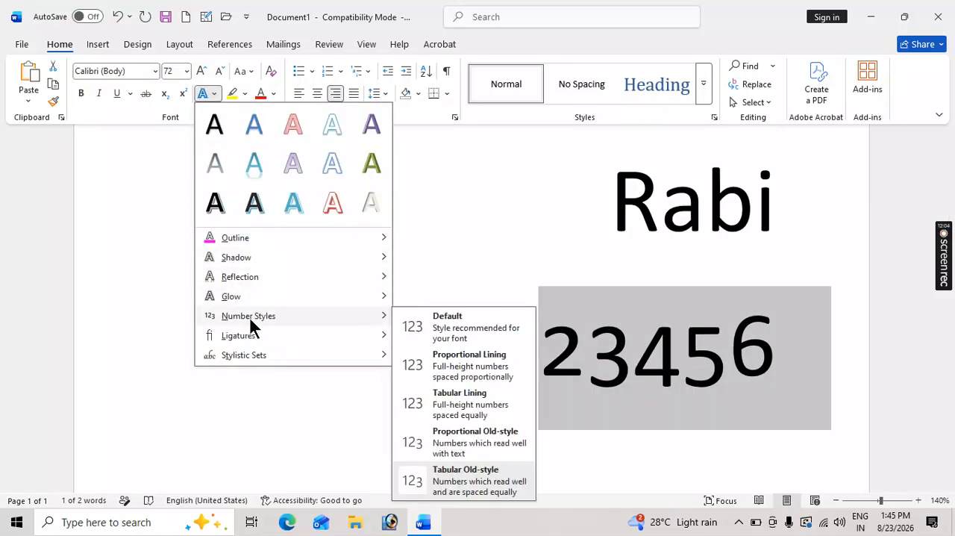
{"action": "left_click", "coordinate": [449, 332]}
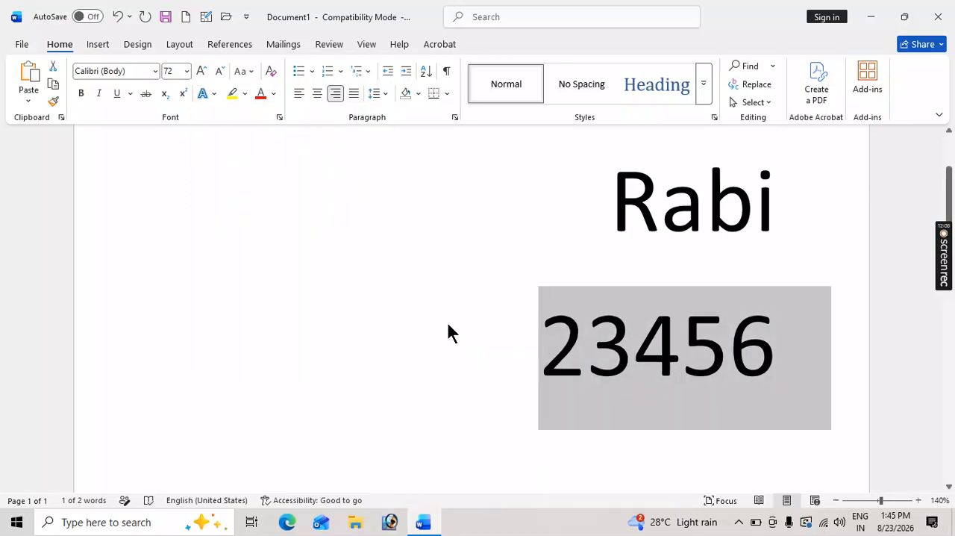
Apply the All Ligatures option to the sample name line.
{"action": "left_click", "coordinate": [212, 94]}
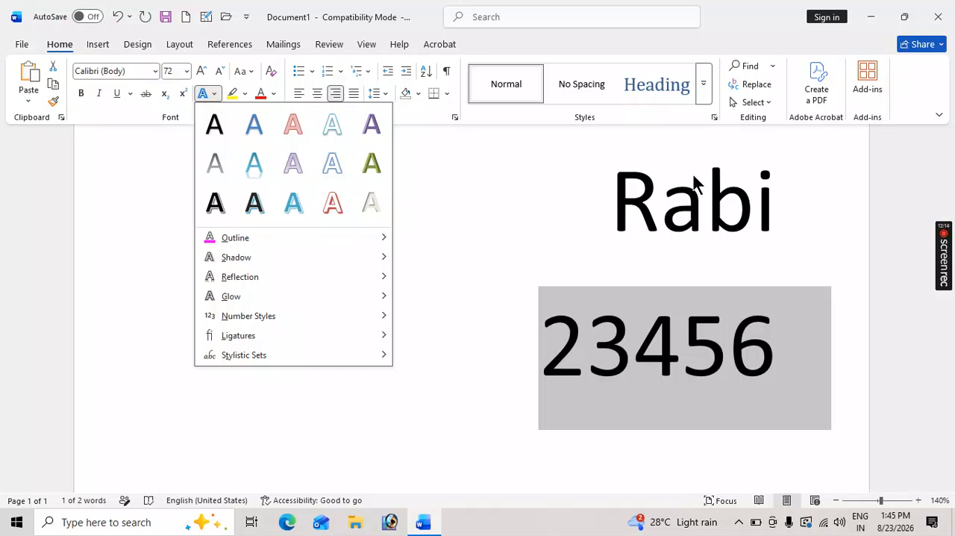
{"action": "left_click", "coordinate": [717, 181]}
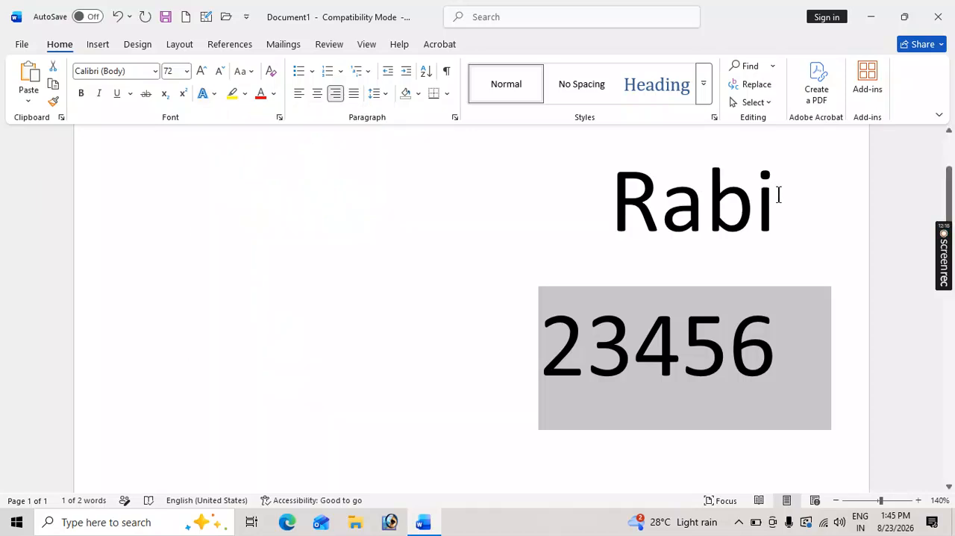
{"action": "left_click_drag", "start_coordinate": [774, 188], "coordinate": [594, 203]}
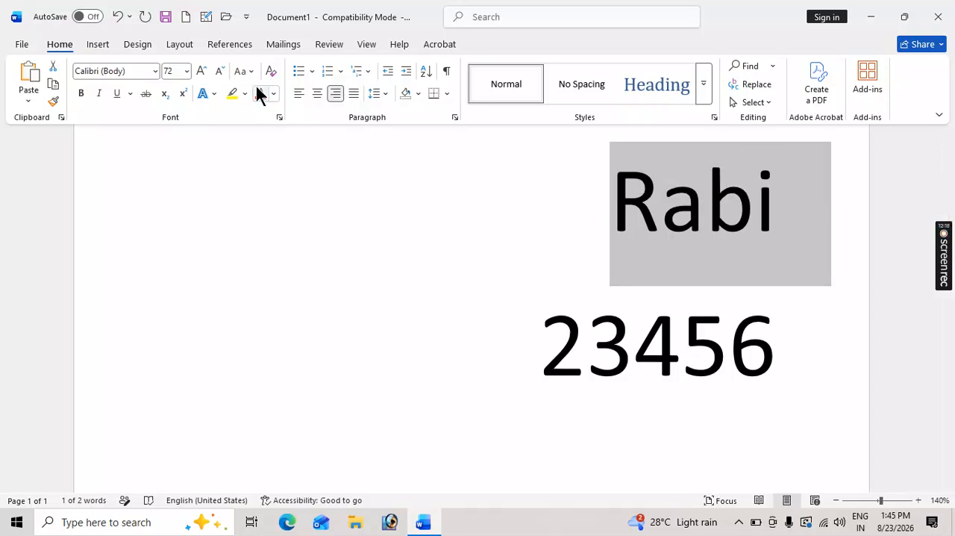
{"action": "left_click", "coordinate": [215, 94]}
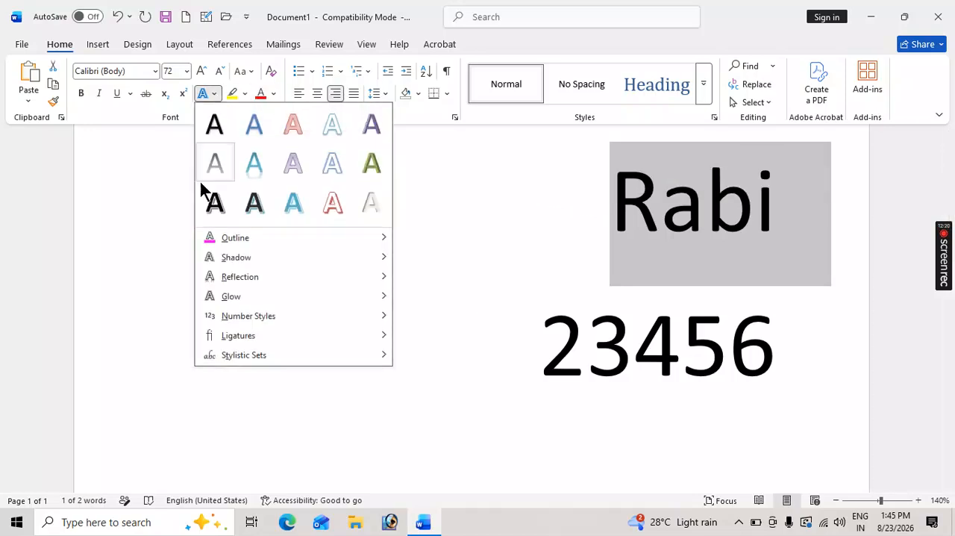
{"action": "mouse_move", "coordinate": [238, 336]}
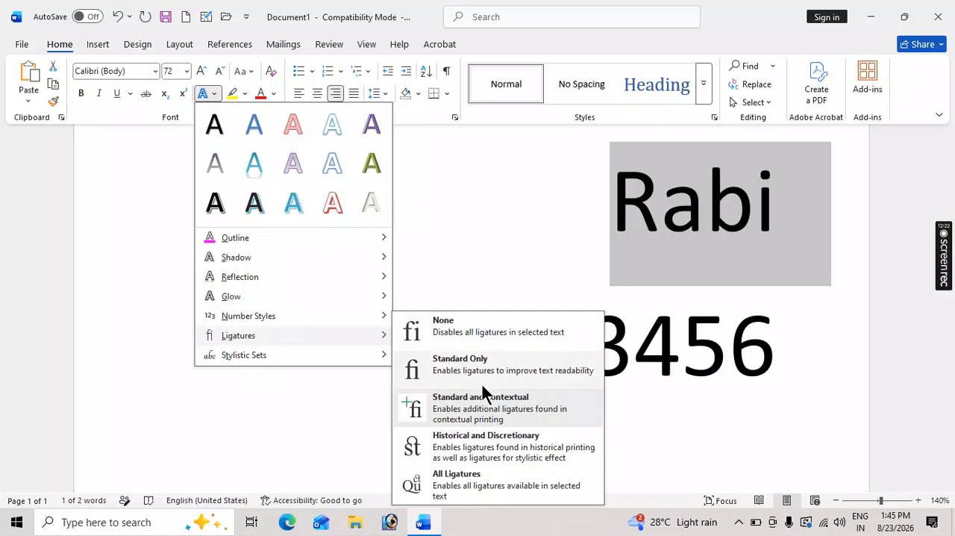
{"action": "left_click", "coordinate": [460, 474]}
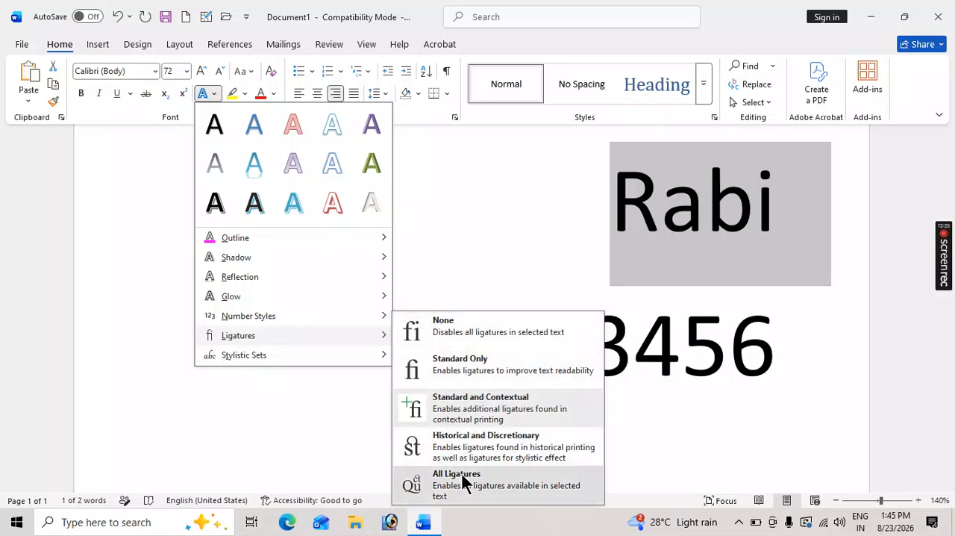
Reselect the sample name and set its ligatures to Historical and Discretionary.
{"action": "left_click", "coordinate": [777, 200]}
{"action": "left_click_drag", "start_coordinate": [777, 198], "coordinate": [560, 206]}
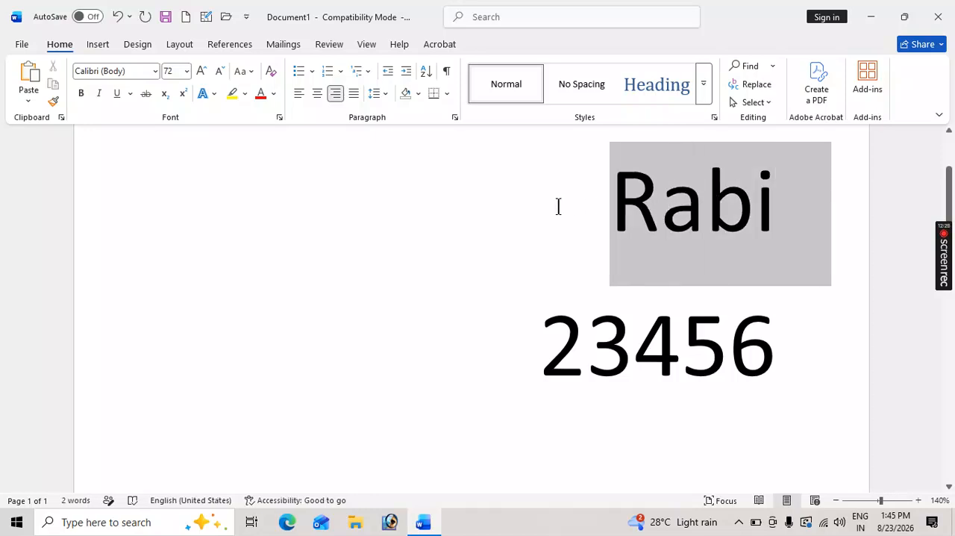
{"action": "left_click", "coordinate": [214, 94]}
{"action": "mouse_move", "coordinate": [251, 336]}
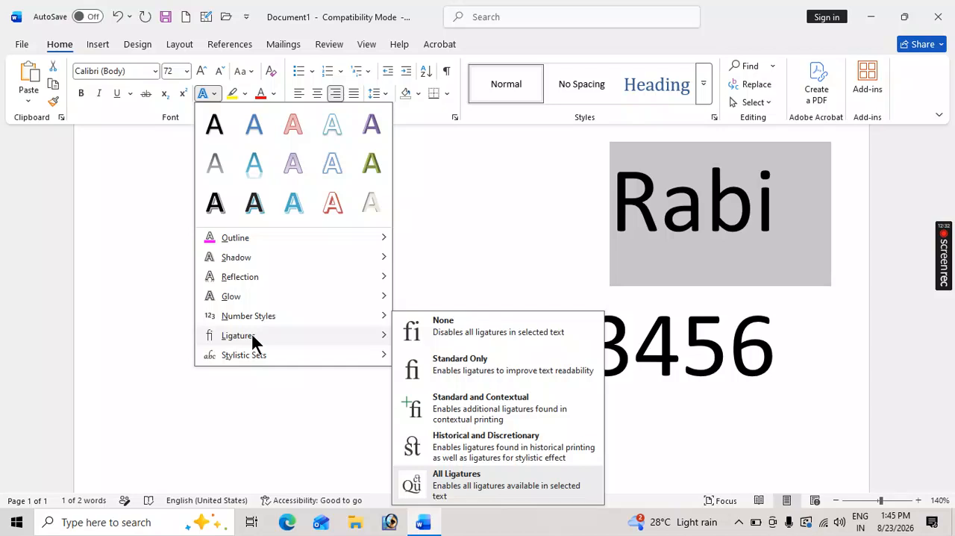
{"action": "left_click", "coordinate": [472, 437]}
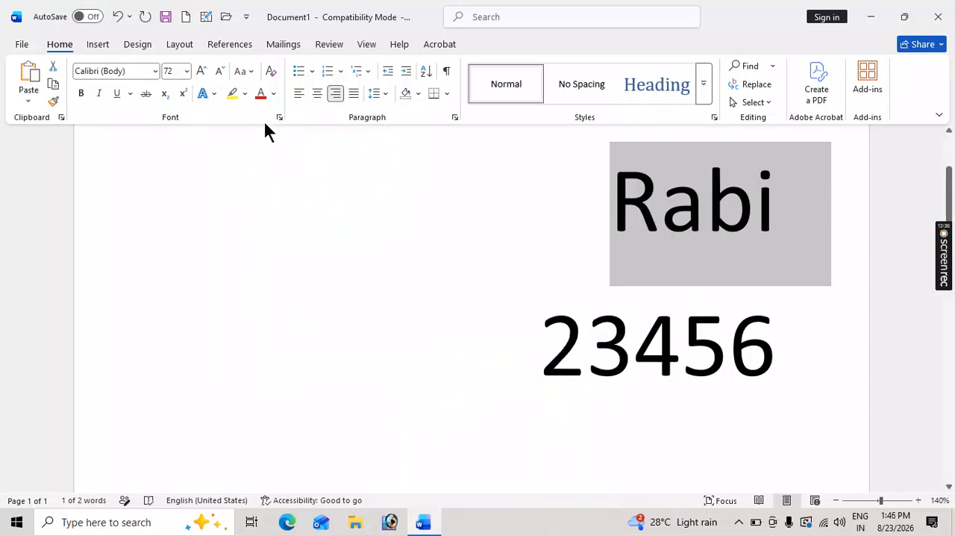
Examine the stylistic sets offered for the sample name without applying any.
{"action": "left_click", "coordinate": [213, 93]}
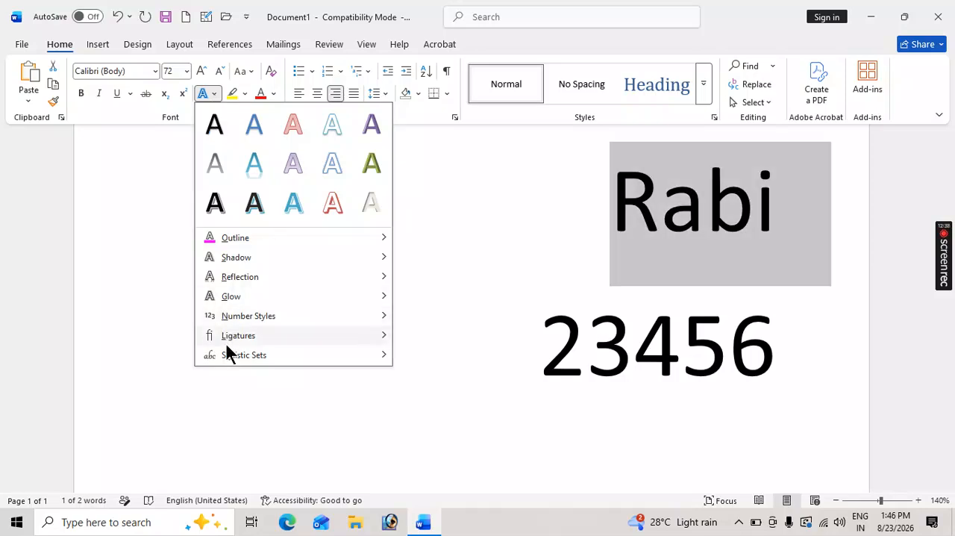
{"action": "mouse_move", "coordinate": [234, 356]}
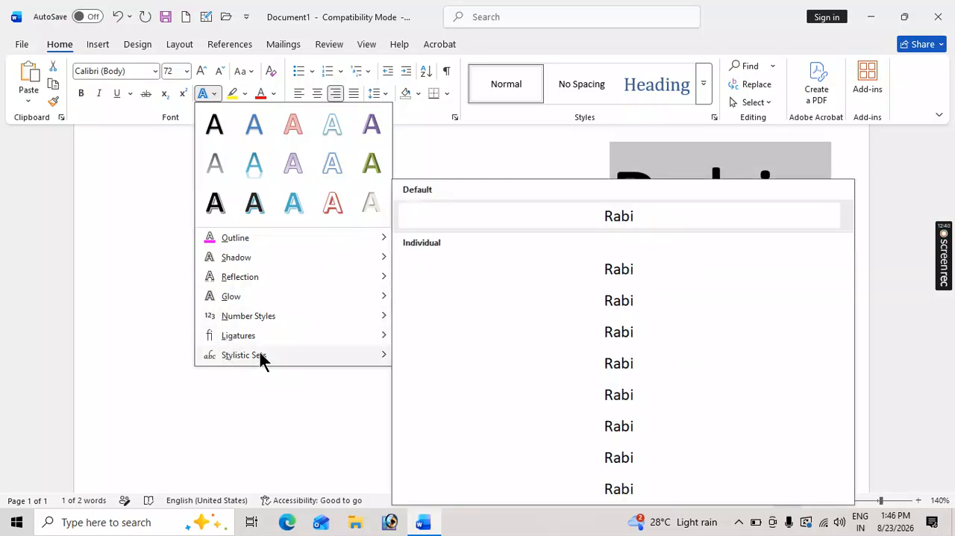
{"action": "left_click", "coordinate": [483, 155]}
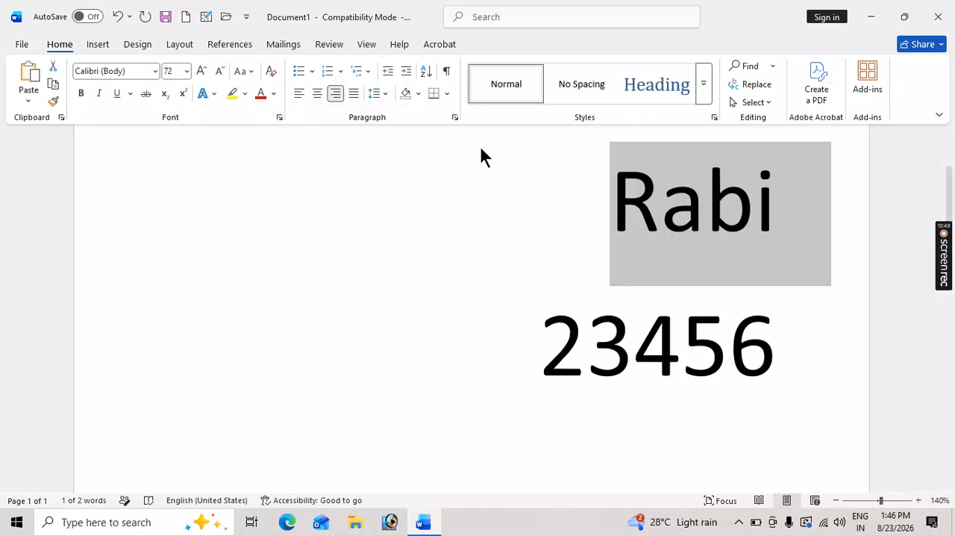
Change the font of the sample name to Gabriola.
{"action": "left_click", "coordinate": [128, 72]}
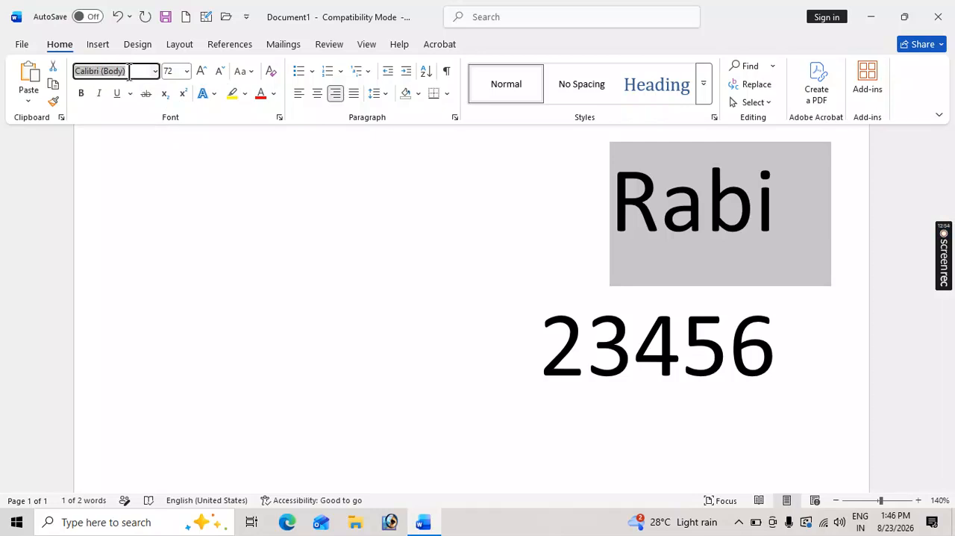
{"action": "type", "text": "Gabriola"}
{"action": "left_click", "coordinate": [118, 74]}
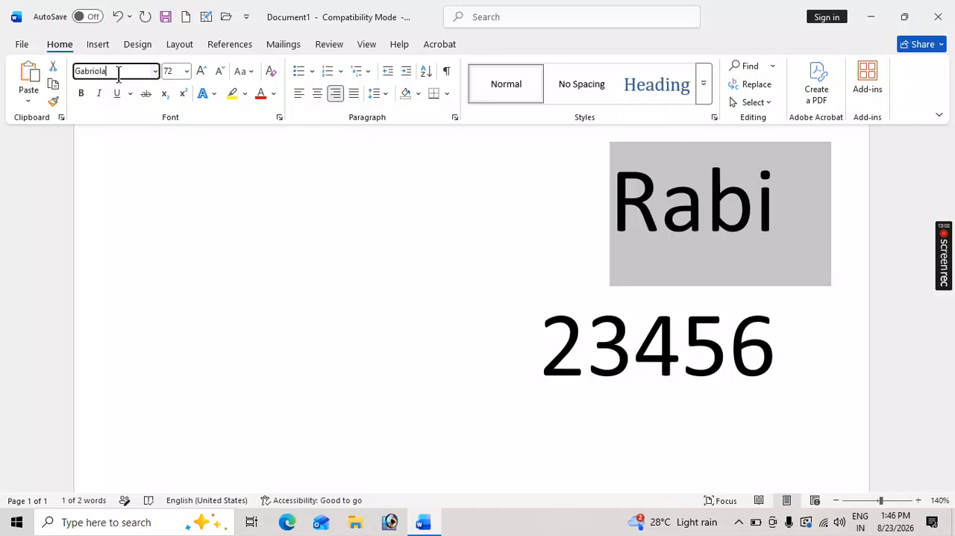
{"action": "key", "text": "Return"}
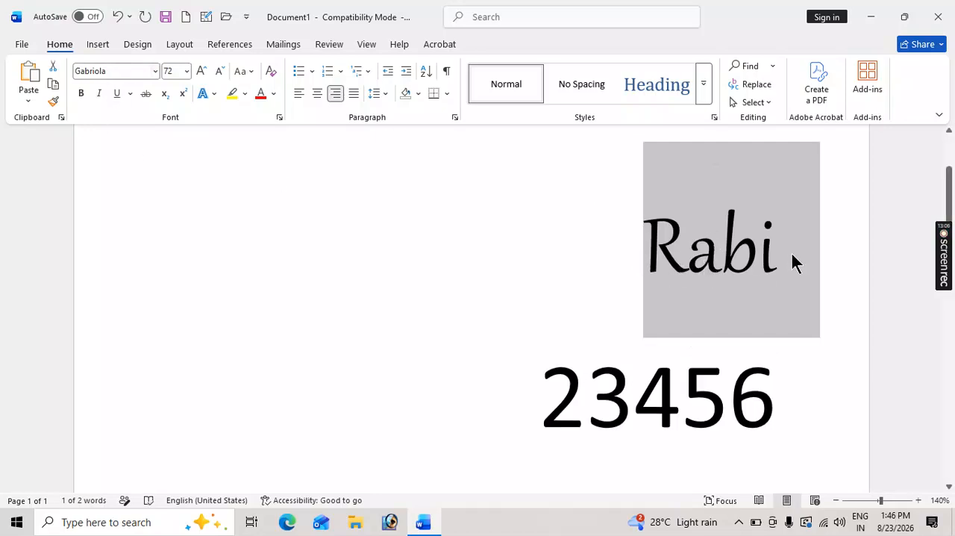
Apply the sixth individual stylistic set, with large swashes on the R and b, to the sample name.
{"action": "left_click", "coordinate": [213, 93]}
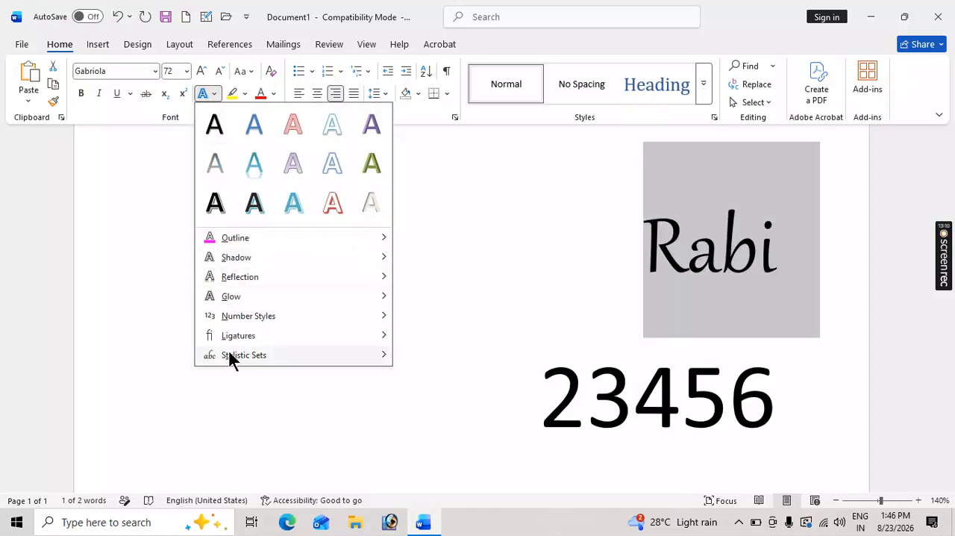
{"action": "mouse_move", "coordinate": [230, 354]}
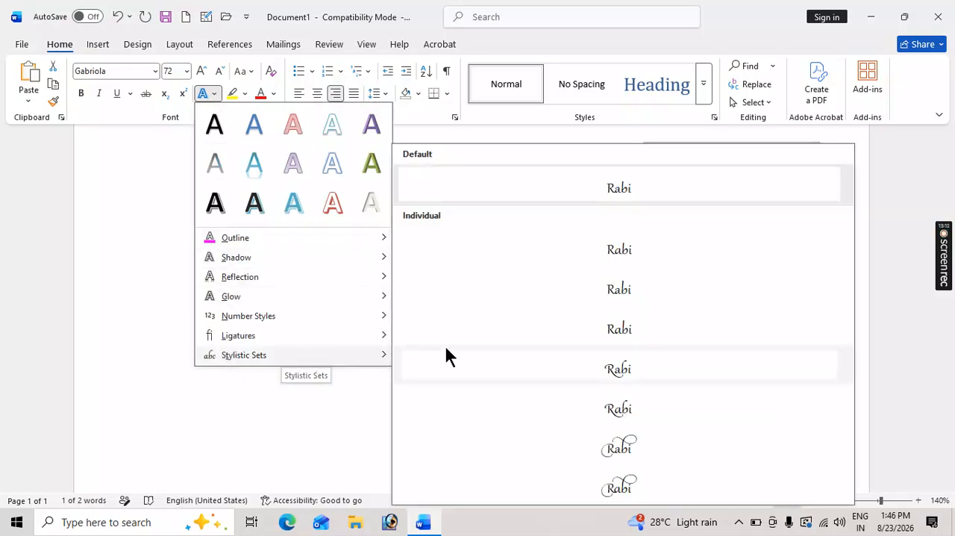
{"action": "left_click", "coordinate": [620, 447]}
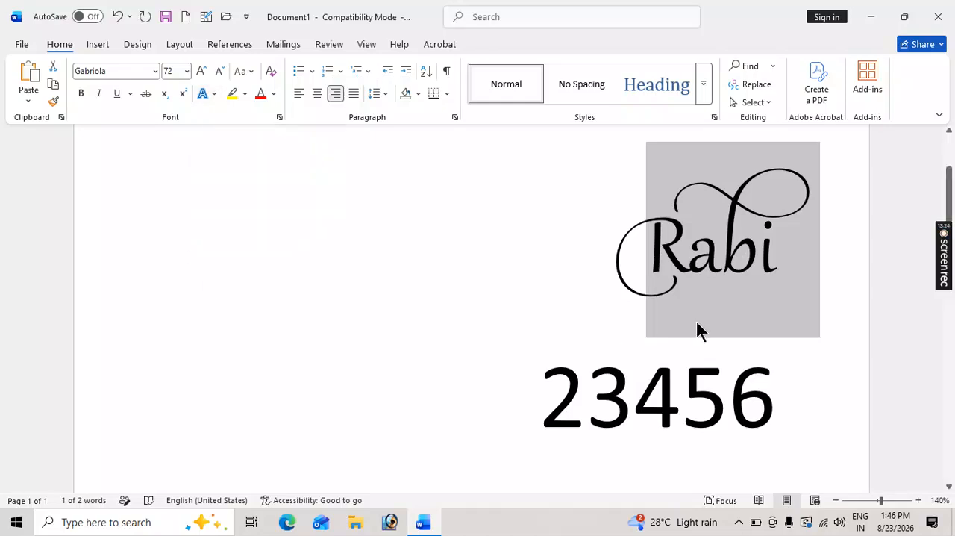
Highlight the sample name and number lines in yellow, and delete both lines.
{"action": "left_click_drag", "start_coordinate": [780, 399], "coordinate": [589, 233]}
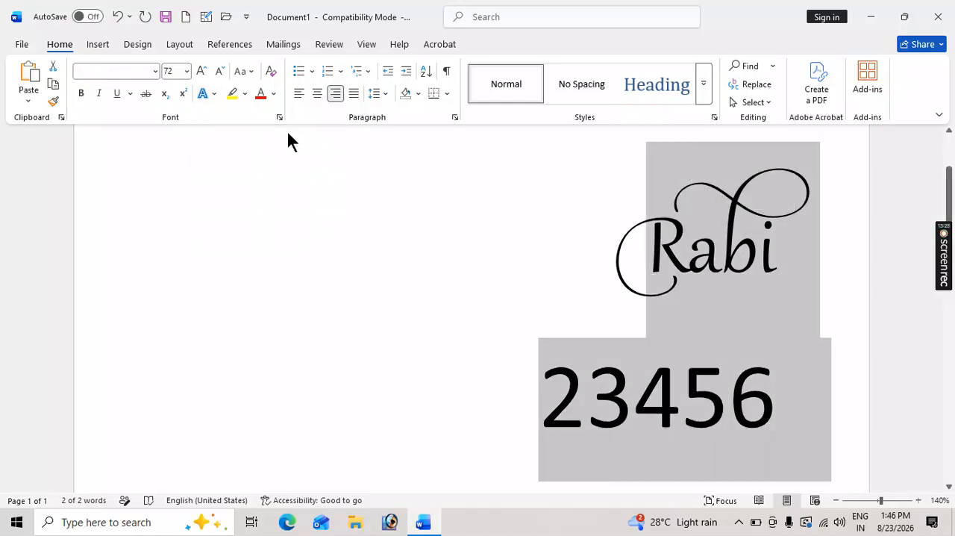
{"action": "left_click", "coordinate": [232, 94]}
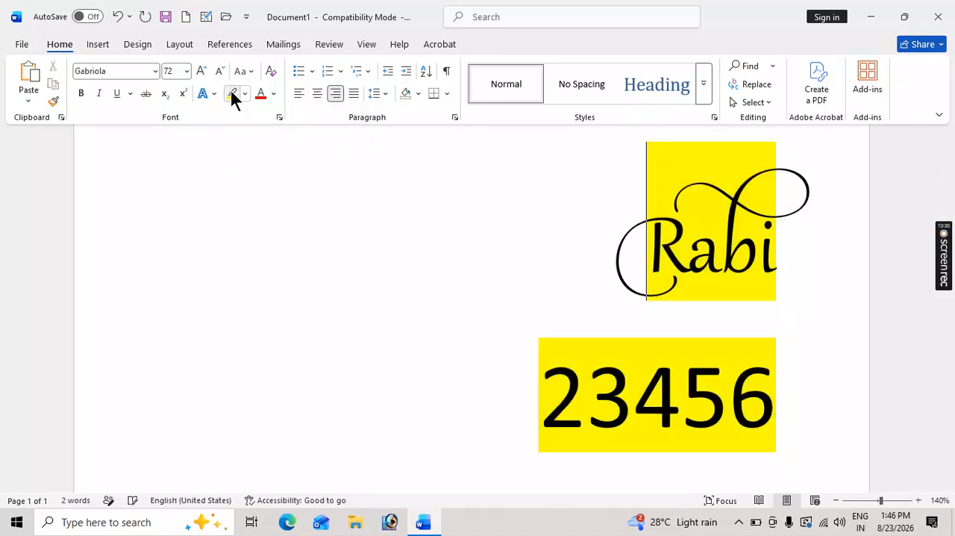
{"action": "left_click_drag", "start_coordinate": [785, 391], "coordinate": [589, 258]}
{"action": "key", "text": "Delete"}
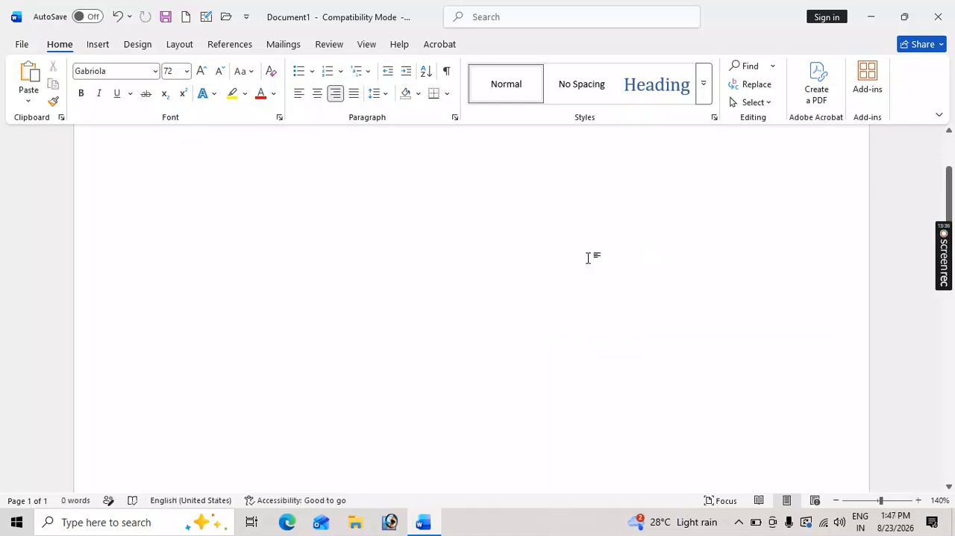
Generate left-aligned sample paragraphs at 12 pt with =rand().
{"action": "left_click", "coordinate": [299, 93]}
{"action": "left_click", "coordinate": [186, 69]}
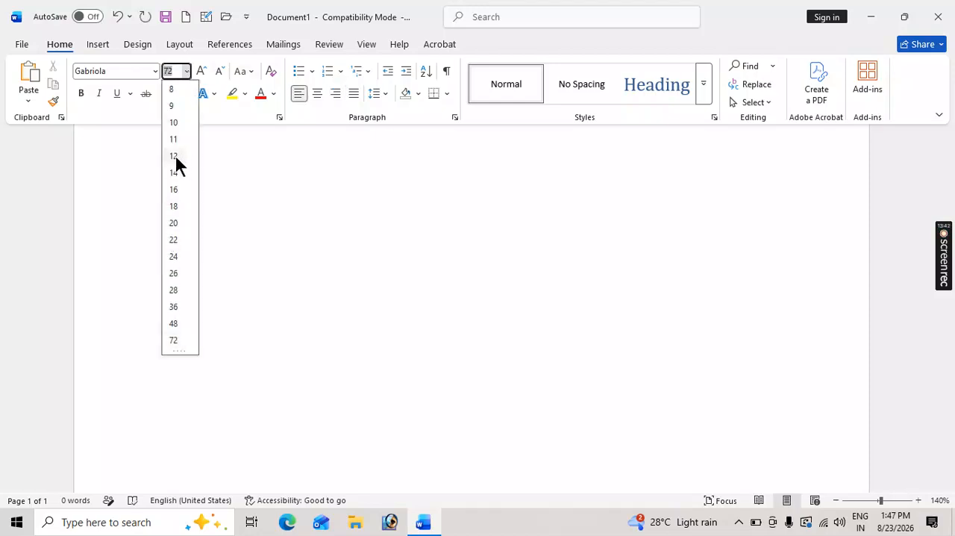
{"action": "left_click", "coordinate": [175, 158]}
{"action": "type", "text": "=rand()"}
{"action": "key", "text": "Return"}
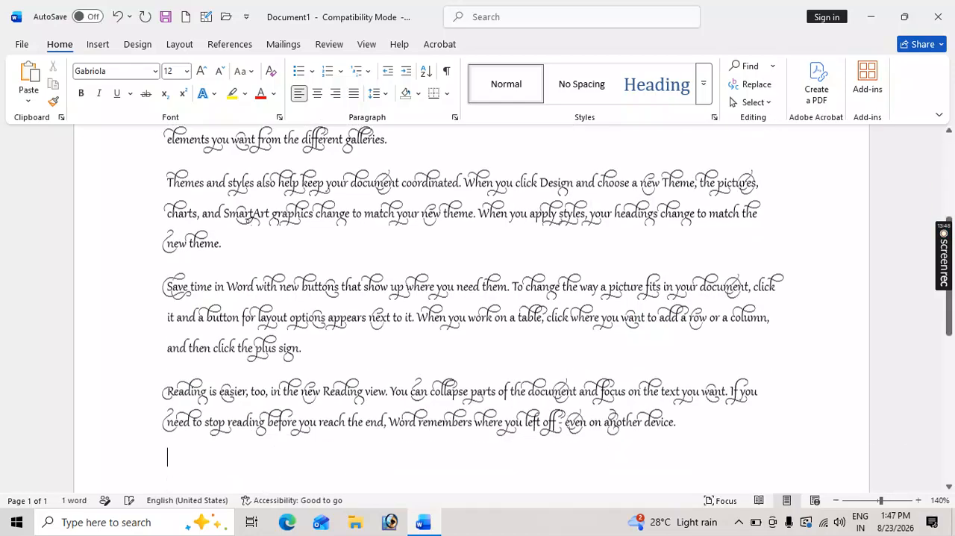
Change the font of the entire document text to Calibri (Body) and deselect it.
{"action": "key", "text": "ctrl+a"}
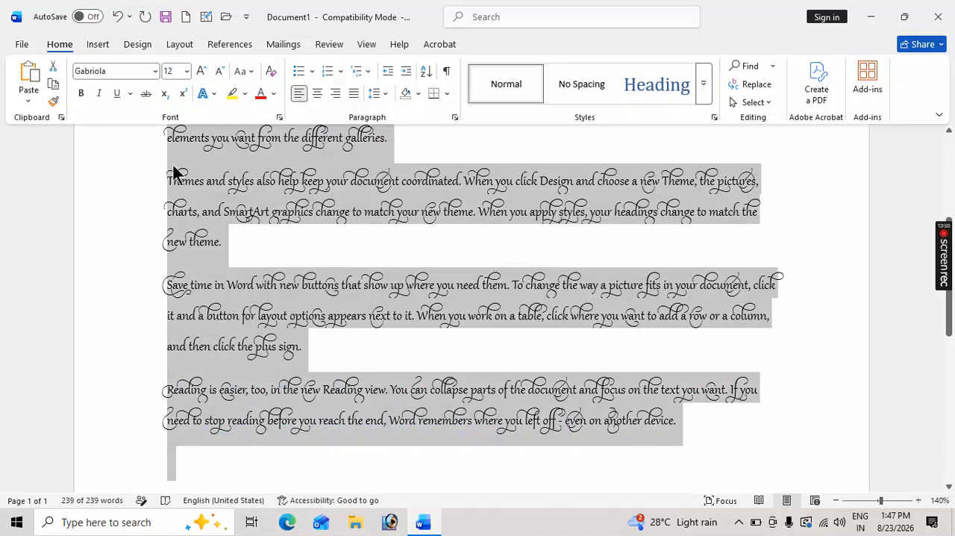
{"action": "left_click", "coordinate": [155, 71]}
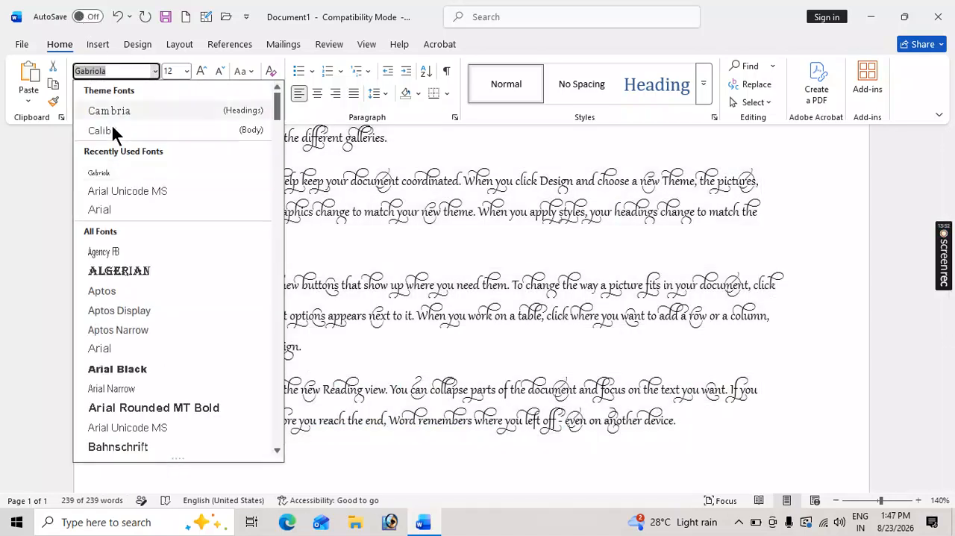
{"action": "left_click", "coordinate": [114, 131]}
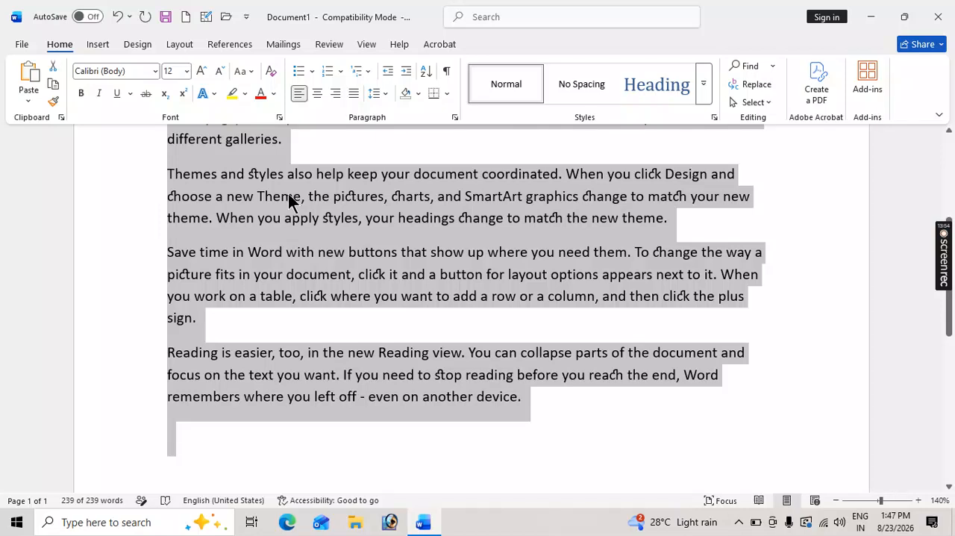
{"action": "left_click", "coordinate": [295, 194]}
{"action": "left_click", "coordinate": [571, 374]}
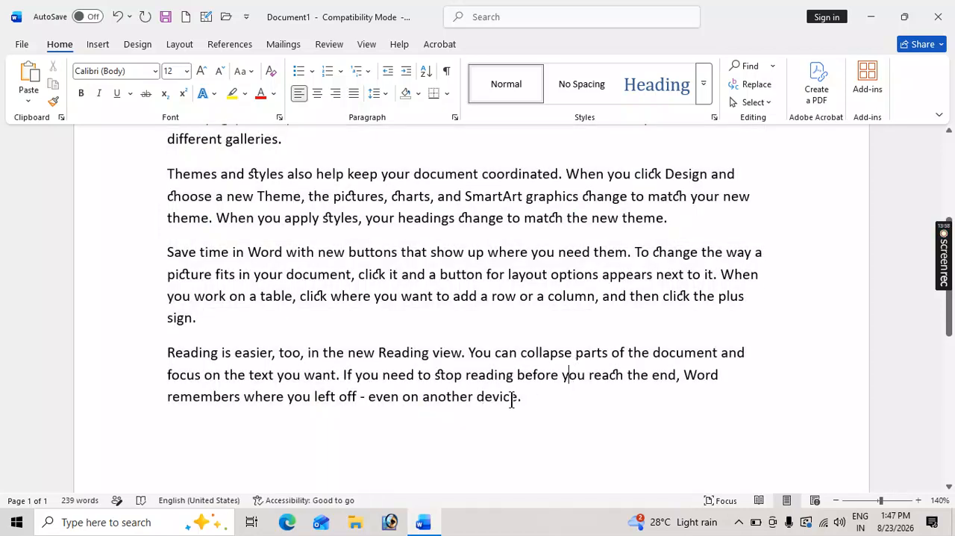
Highlight all the sample paragraphs in turquoise.
{"action": "left_click_drag", "start_coordinate": [527, 395], "coordinate": [139, 95]}
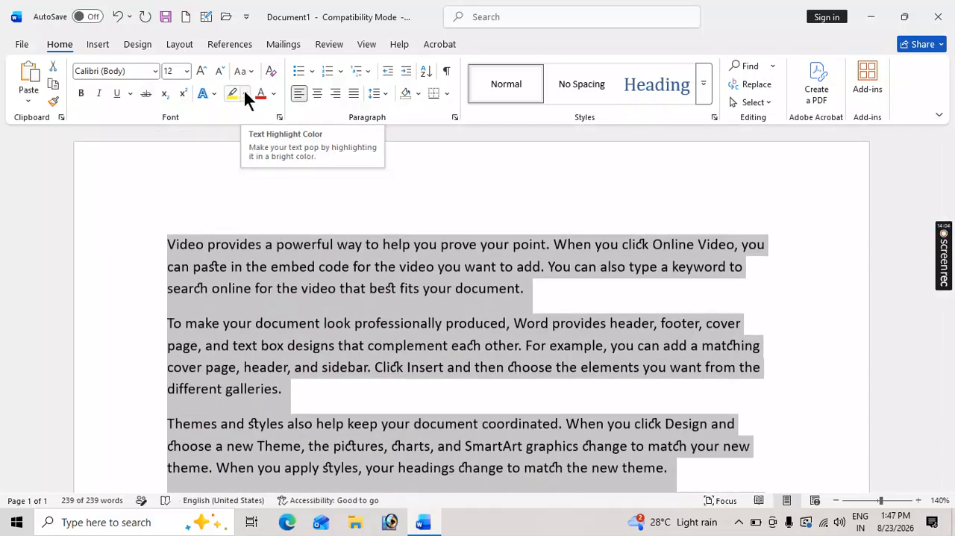
{"action": "left_click", "coordinate": [244, 91]}
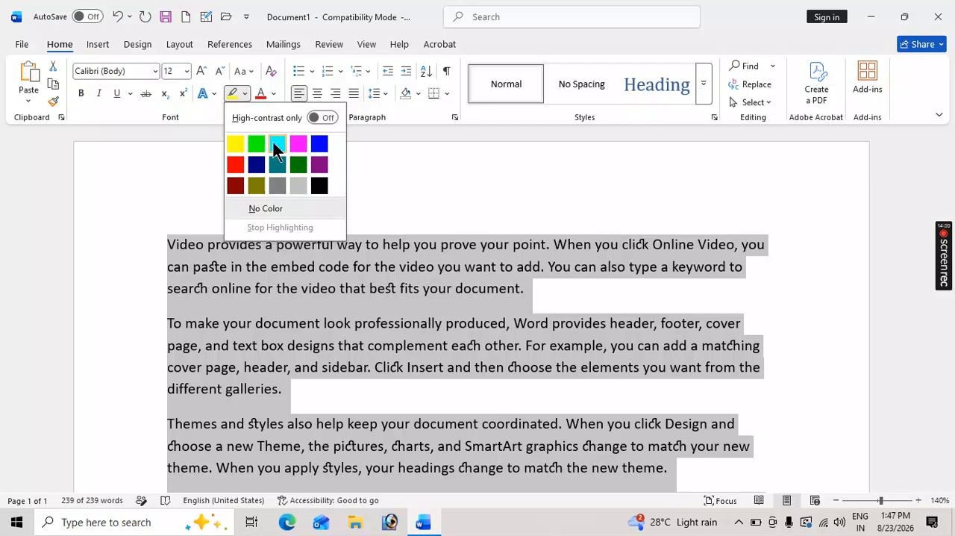
{"action": "left_click", "coordinate": [275, 144]}
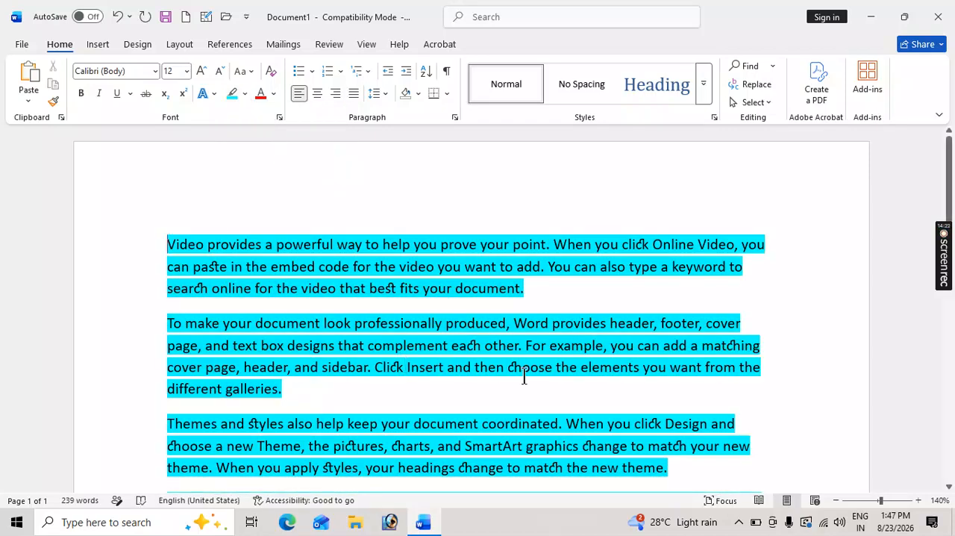
Color the text of all the highlighted paragraphs red and deselect it.
{"action": "scroll", "coordinate": [524, 377], "scroll_direction": "down", "scroll_amount": 4}
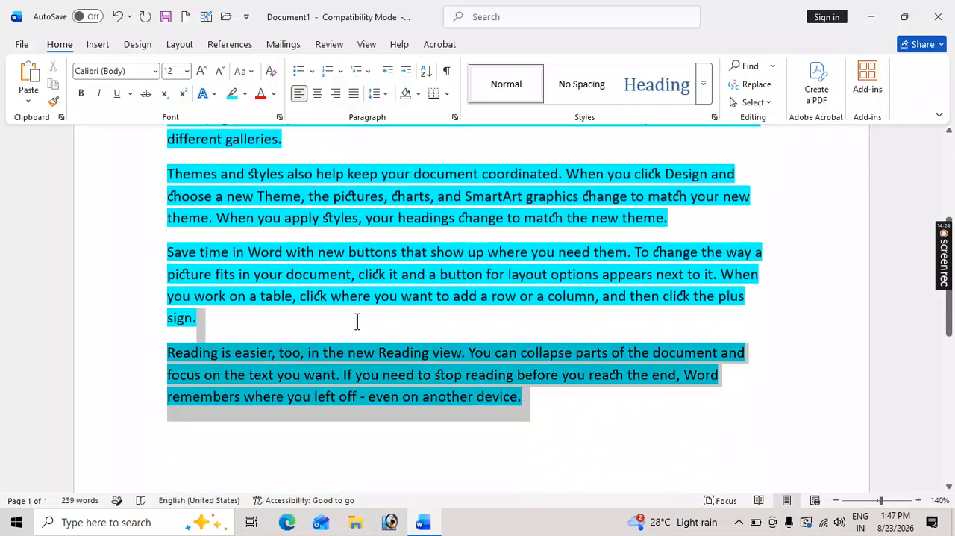
{"action": "scroll", "coordinate": [161, 138], "scroll_direction": "up", "scroll_amount": 4}
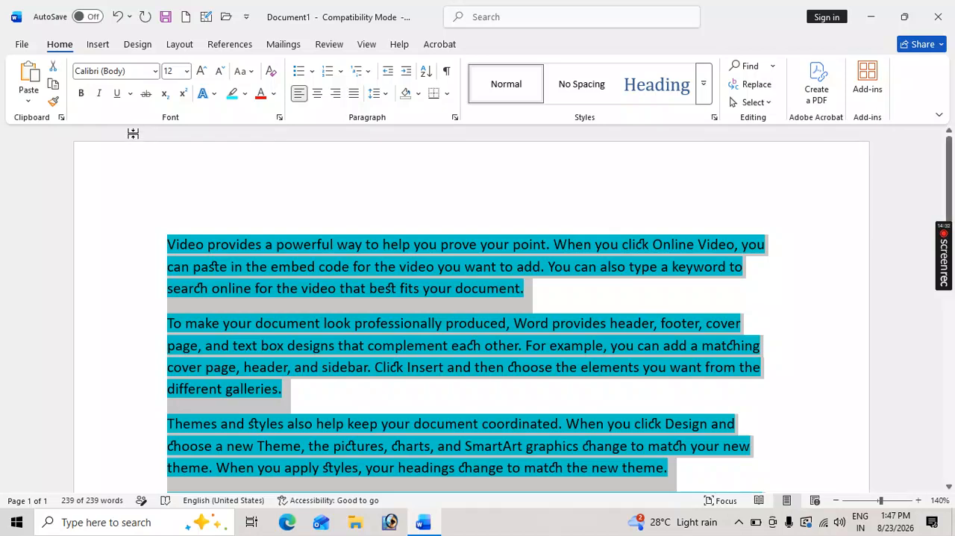
{"action": "left_click", "coordinate": [263, 90]}
{"action": "left_click", "coordinate": [312, 317]}
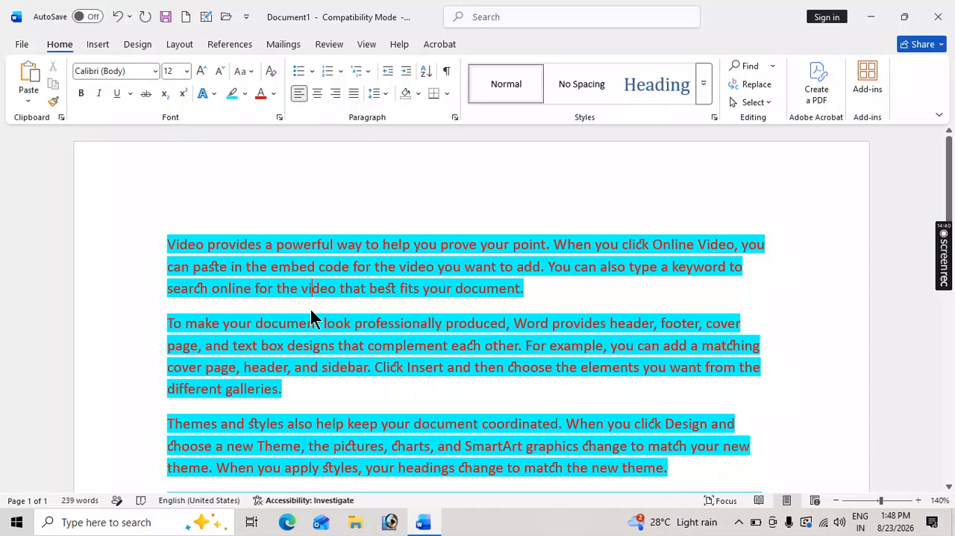
Examine the font, style, size and effects options in the Font dialog, and close it without changes.
{"action": "scroll", "coordinate": [312, 318], "scroll_direction": "down", "scroll_amount": 5}
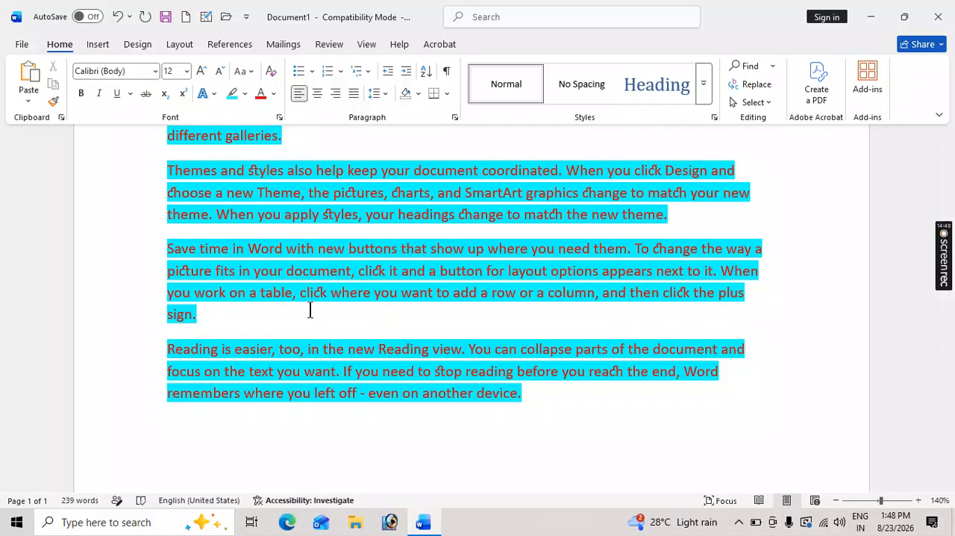
{"action": "left_click", "coordinate": [279, 119]}
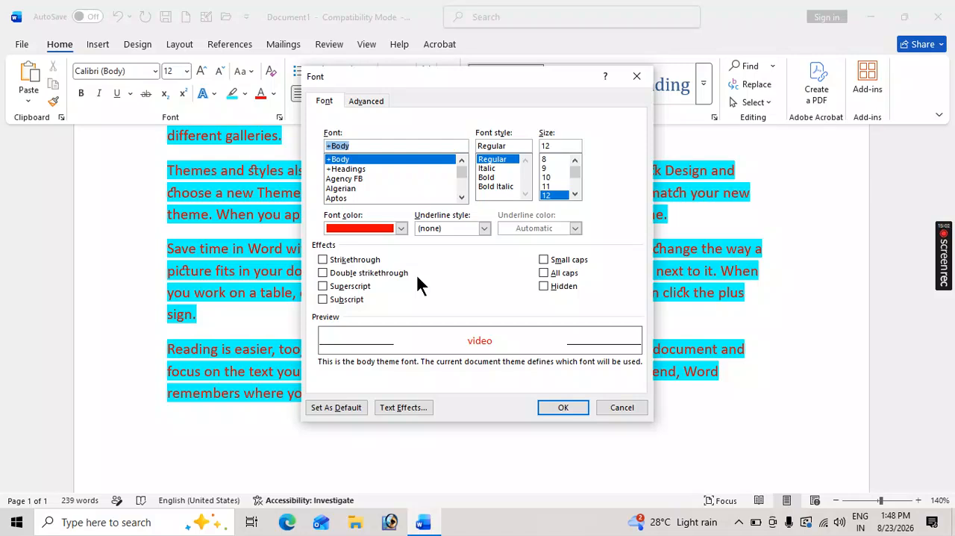
{"action": "left_click", "coordinate": [638, 76]}
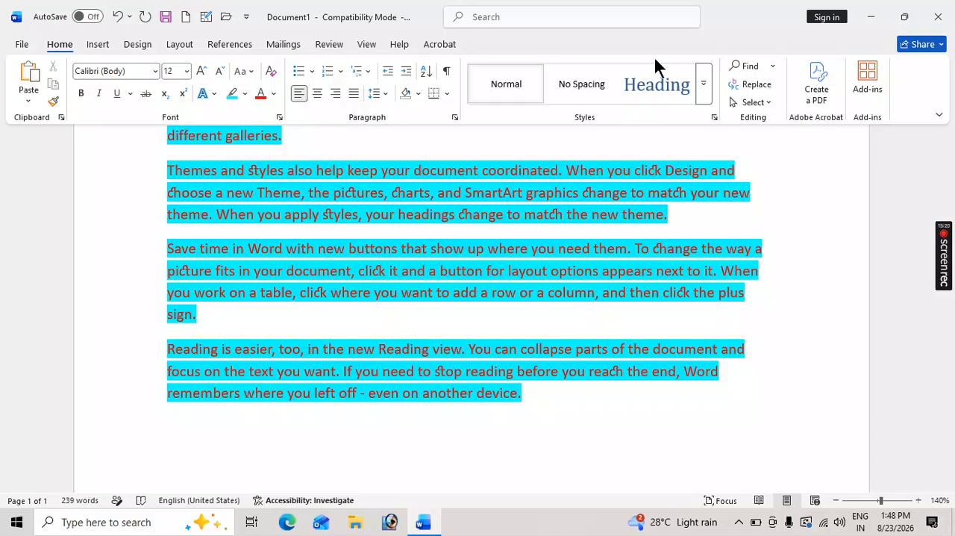
Close the document and Word without saving the changes.
{"action": "left_click", "coordinate": [939, 17]}
{"action": "left_click", "coordinate": [556, 288]}
{"action": "mouse_move", "coordinate": [949, 258]}
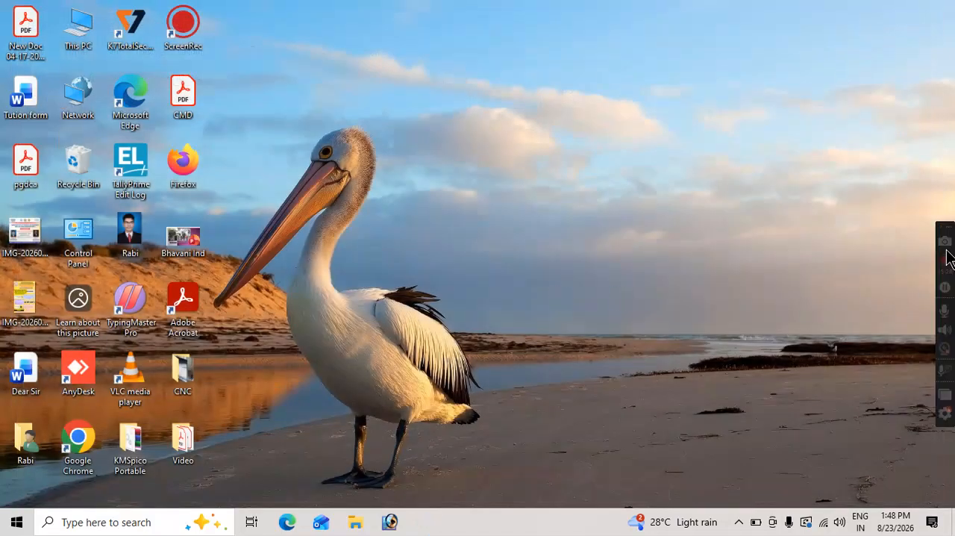